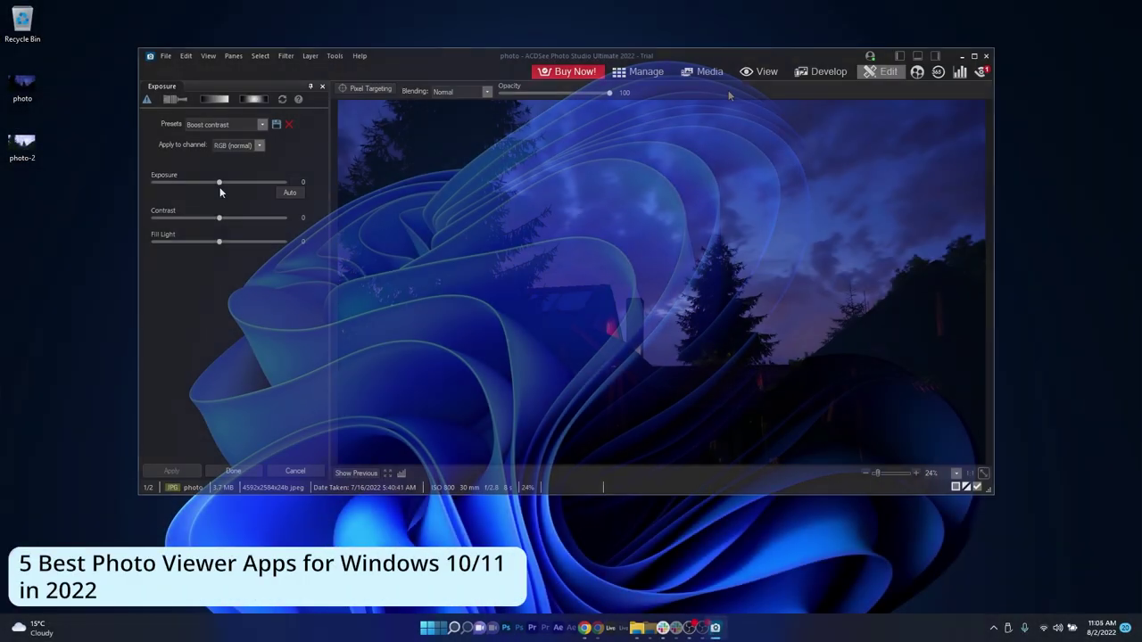
Step: Try tilting the photo in the Rotate tool, then discard the straightening
{"action": "left_click_drag", "start_coordinate": [220, 192], "coordinate": [254, 187]}
{"action": "left_click_drag", "start_coordinate": [915, 315], "coordinate": [796, 310]}
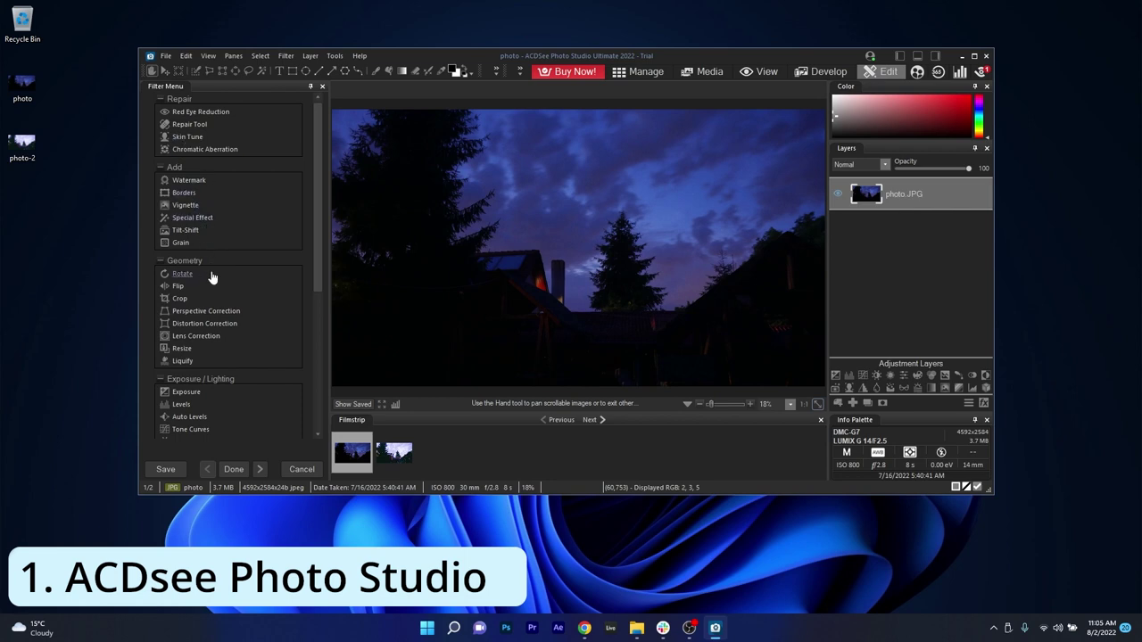
{"action": "left_click", "coordinate": [182, 274]}
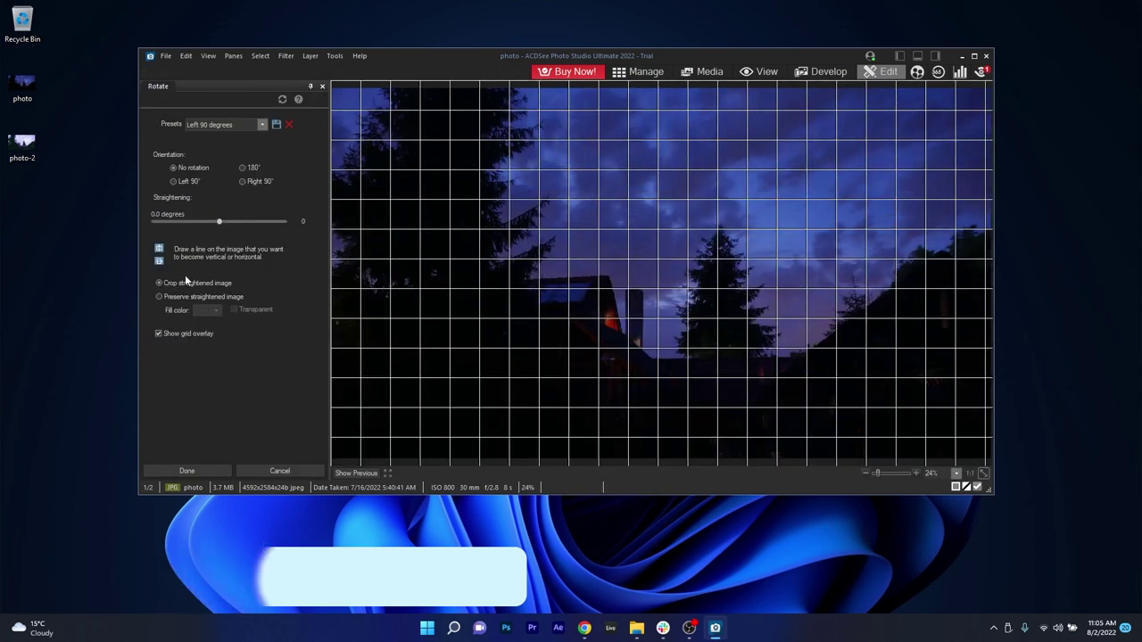
{"action": "mouse_move", "coordinate": [218, 221]}
{"action": "left_mouse_down"}
{"action": "mouse_move", "coordinate": [316, 219]}
{"action": "mouse_move", "coordinate": [208, 225]}
{"action": "mouse_move", "coordinate": [220, 224]}
{"action": "left_mouse_up"}
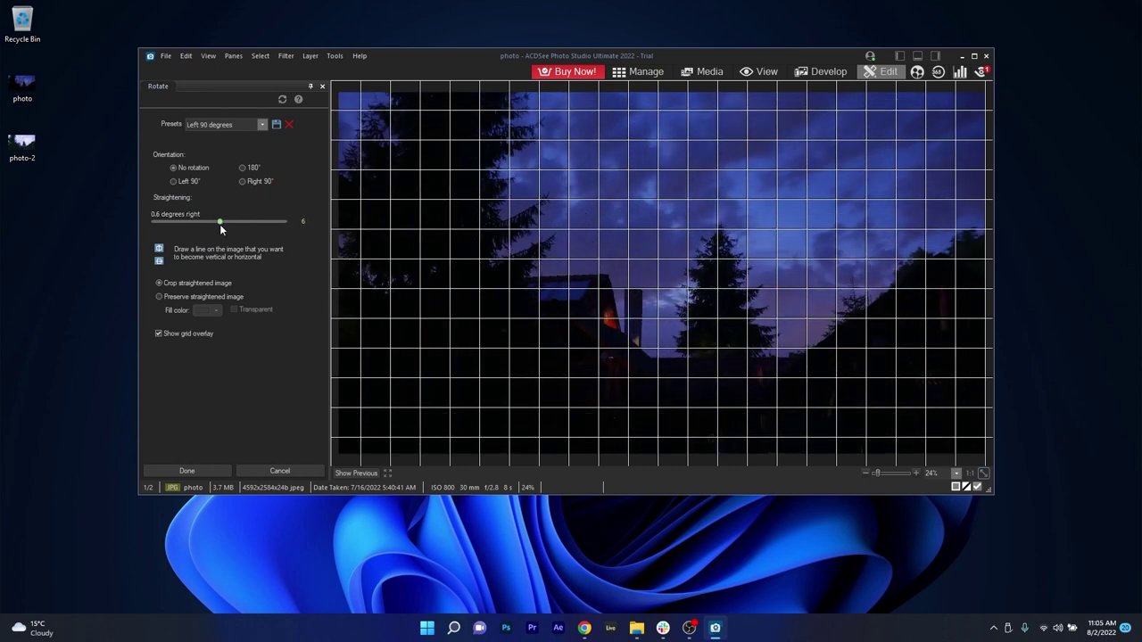
{"action": "left_click", "coordinate": [277, 472]}
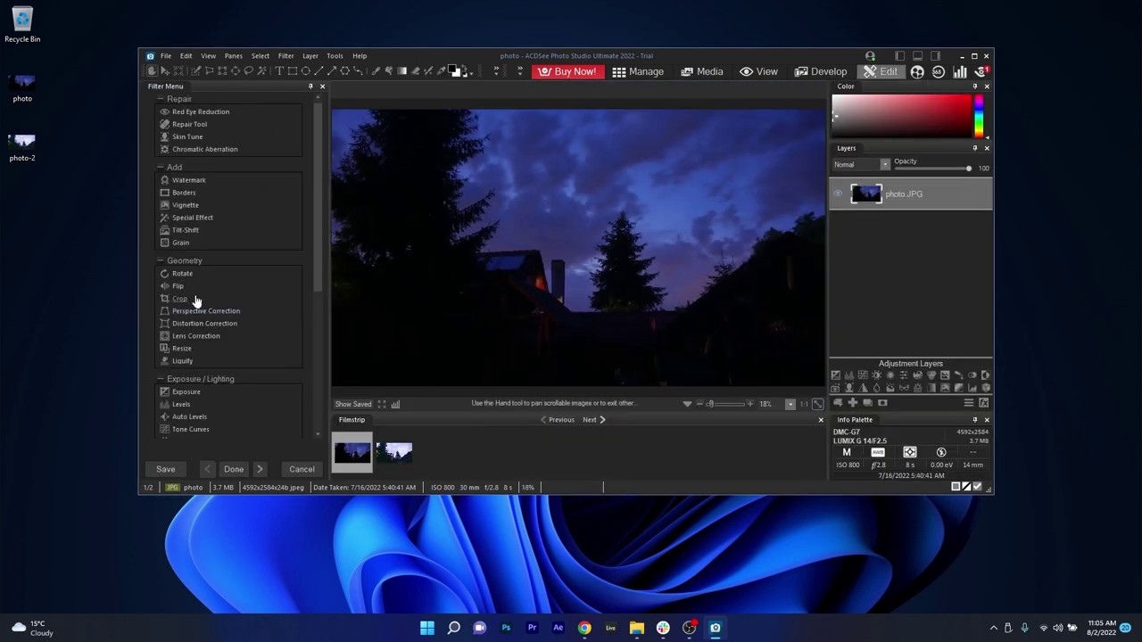
Step: Mirror the photo horizontally, undo it, and close Flip without applying
{"action": "left_click", "coordinate": [176, 288]}
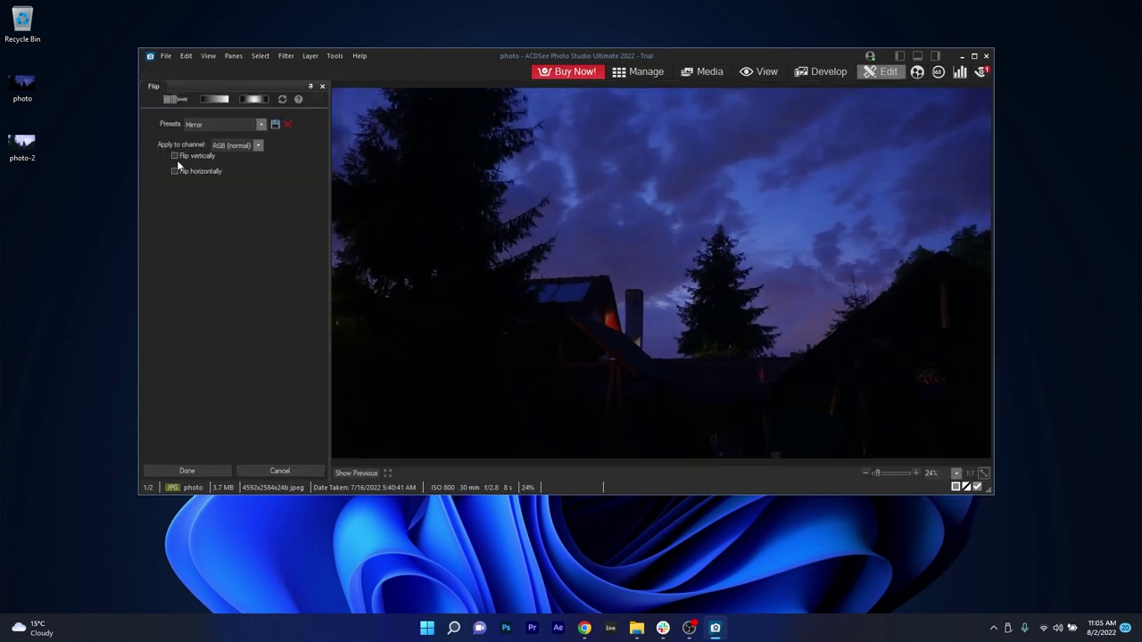
{"action": "left_click", "coordinate": [175, 170]}
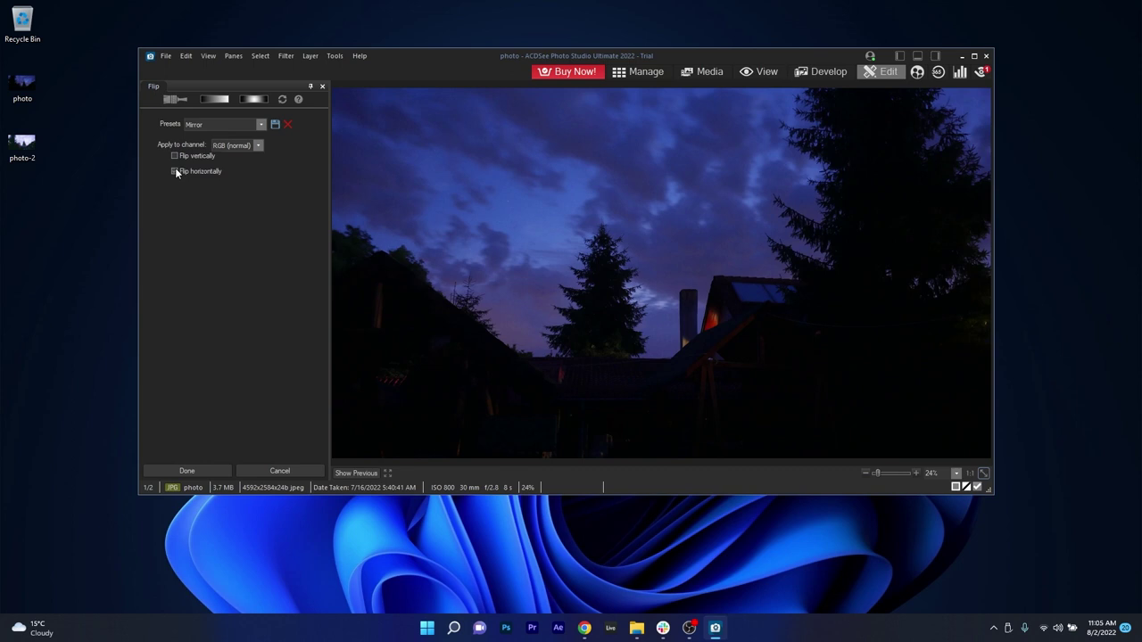
{"action": "left_click", "coordinate": [174, 170]}
{"action": "left_click", "coordinate": [276, 470]}
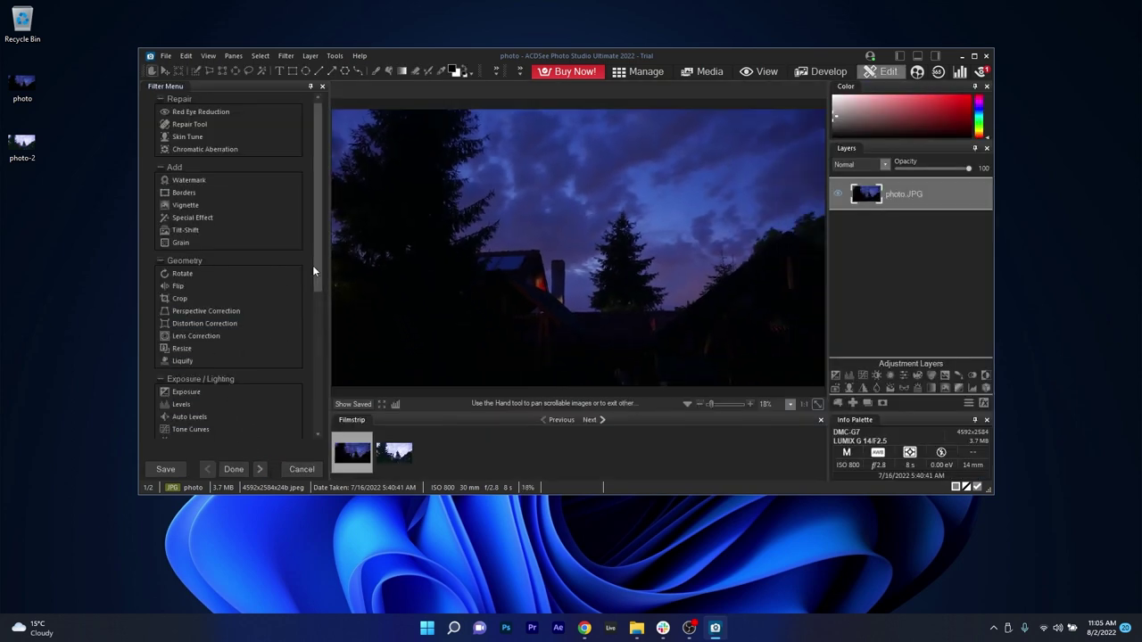
Step: Raise exposure and lower contrast slightly, then cancel those exposure changes
{"action": "left_click_drag", "start_coordinate": [314, 270], "coordinate": [319, 355]}
{"action": "left_click", "coordinate": [191, 239]}
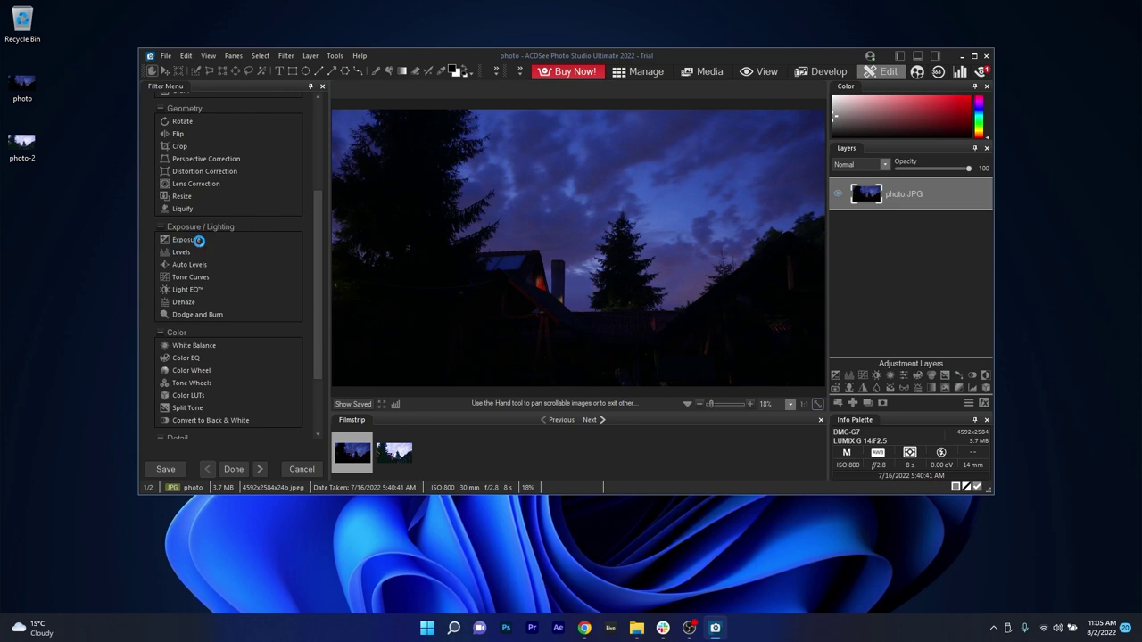
{"action": "left_click_drag", "start_coordinate": [219, 183], "coordinate": [259, 185]}
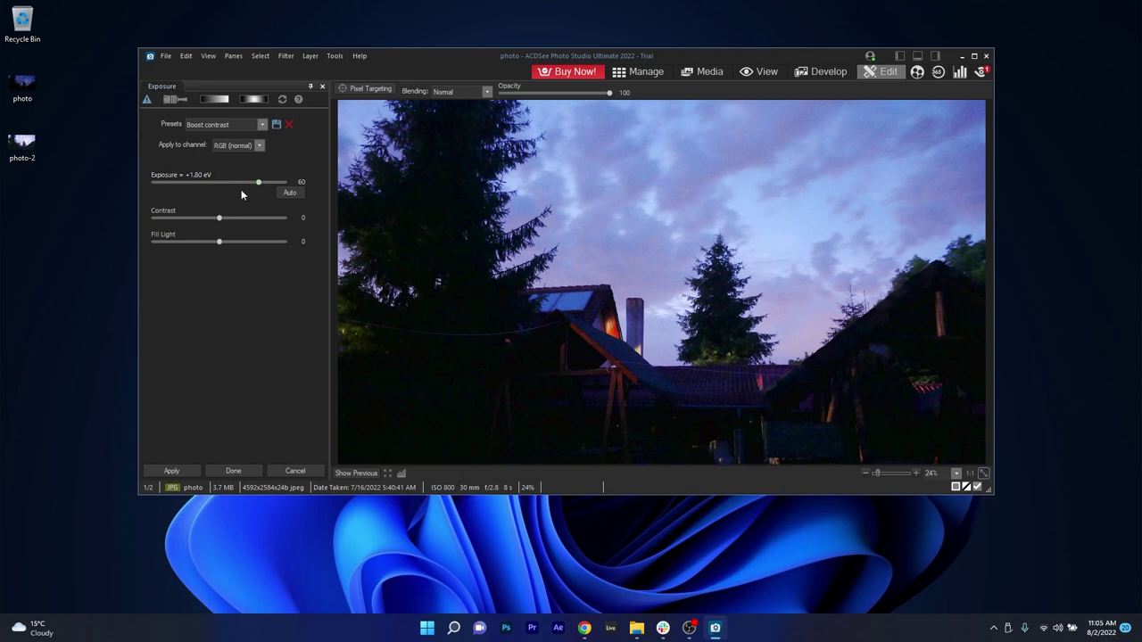
{"action": "mouse_move", "coordinate": [219, 217]}
{"action": "left_mouse_down"}
{"action": "mouse_move", "coordinate": [254, 218]}
{"action": "mouse_move", "coordinate": [209, 220]}
{"action": "left_mouse_up"}
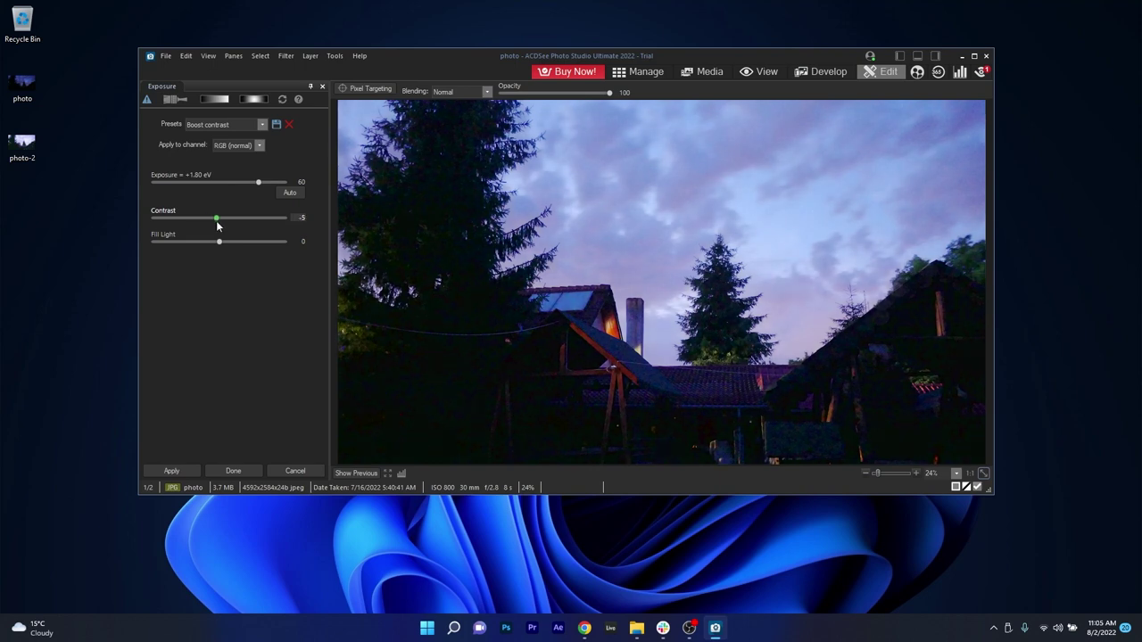
{"action": "key", "text": "Escape"}
Step: Raise exposure, lift the tone curve midtones, and straighten the photo 0.6° right
{"action": "left_click", "coordinate": [186, 327]}
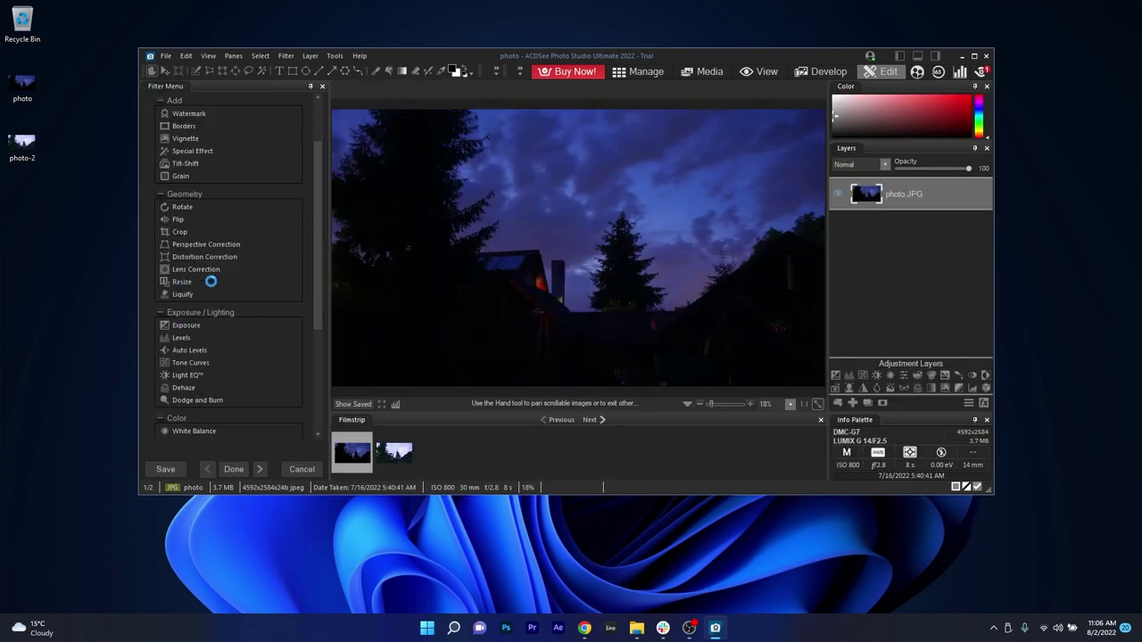
{"action": "left_click_drag", "start_coordinate": [220, 183], "coordinate": [254, 181]}
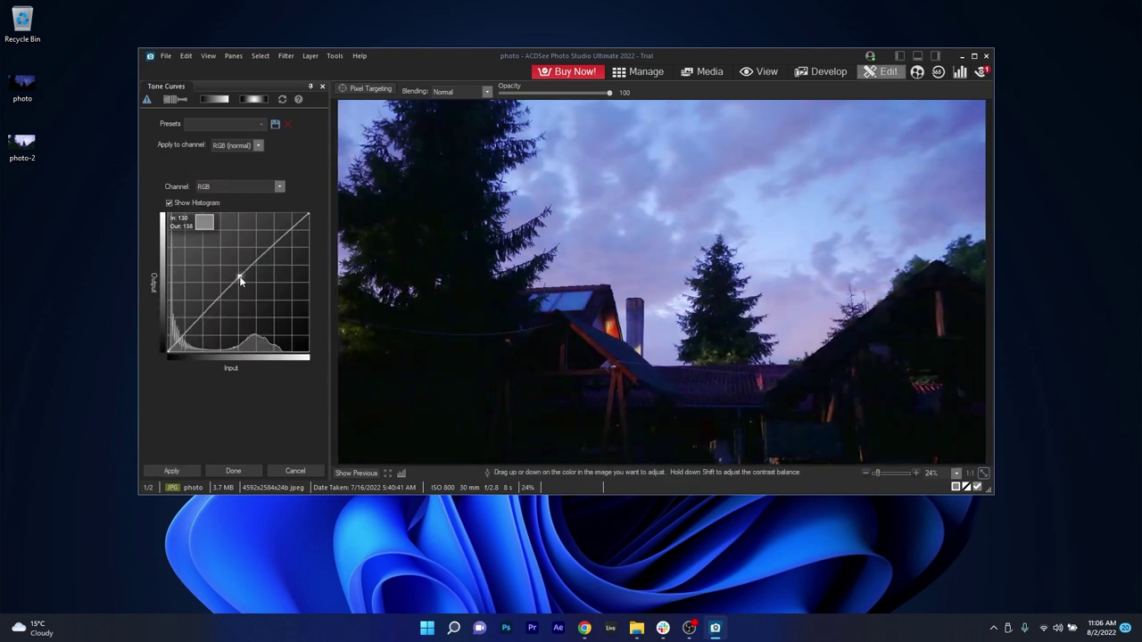
{"action": "left_click_drag", "start_coordinate": [240, 280], "coordinate": [219, 256]}
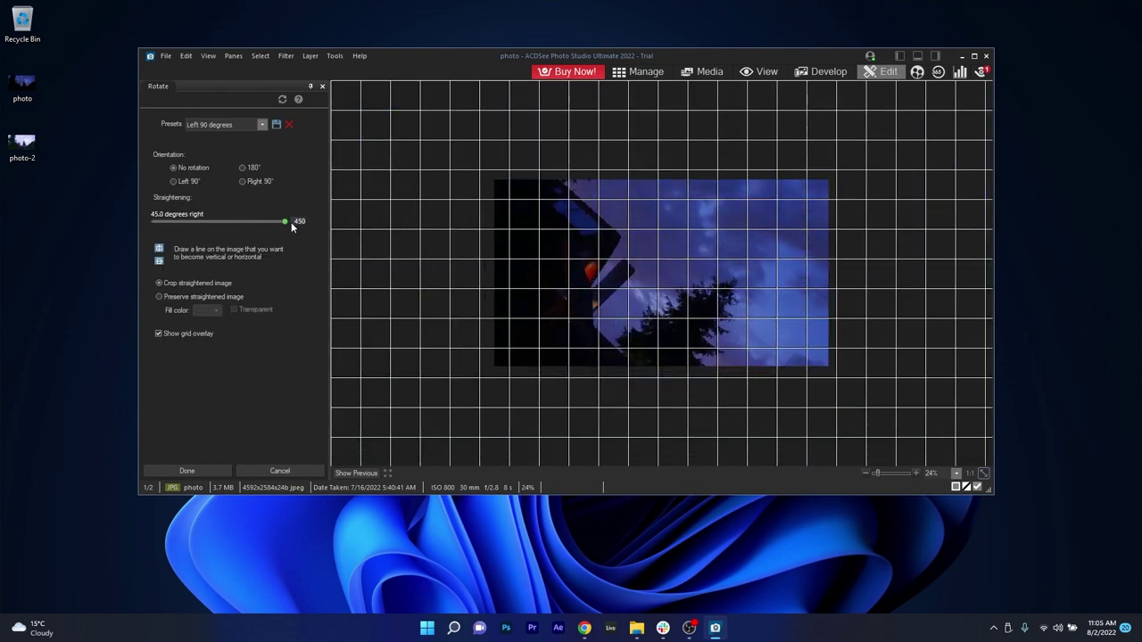
{"action": "left_click_drag", "start_coordinate": [291, 222], "coordinate": [220, 224]}
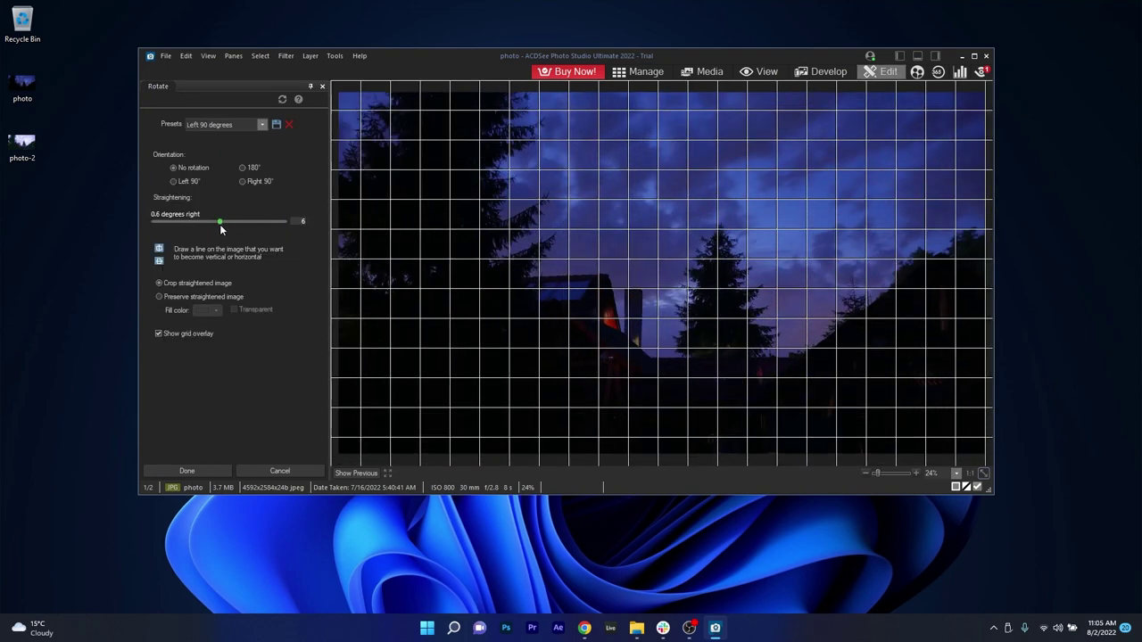
Step: Cancel the 0.6° straightening, toggle horizontal flip on and off, and close Flip unchanged
{"action": "left_click", "coordinate": [253, 468]}
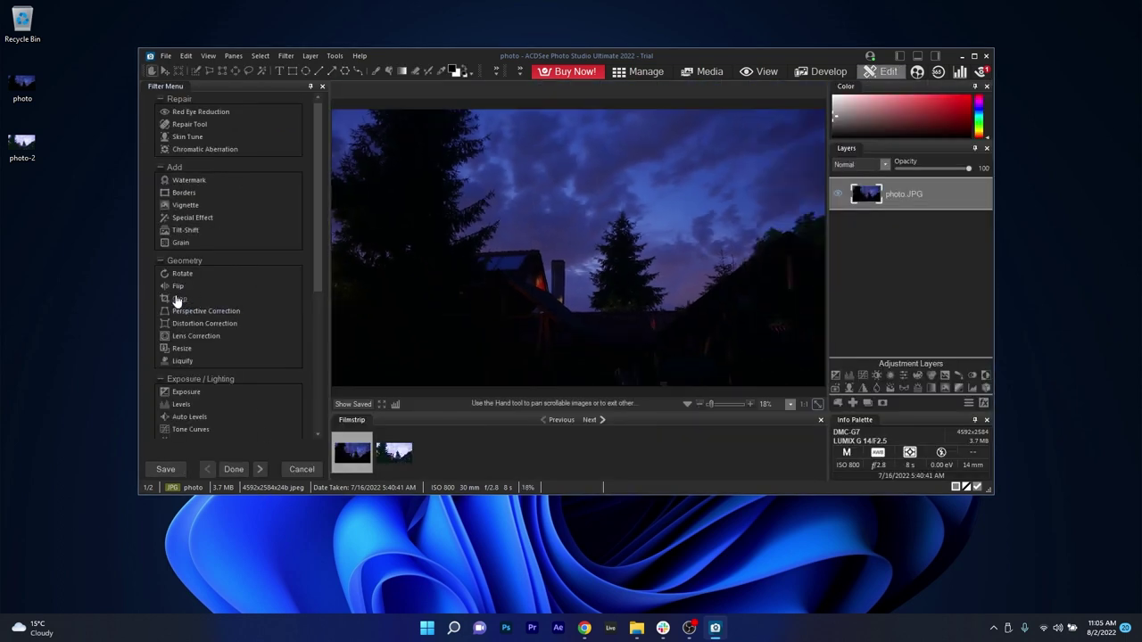
{"action": "left_click", "coordinate": [178, 286]}
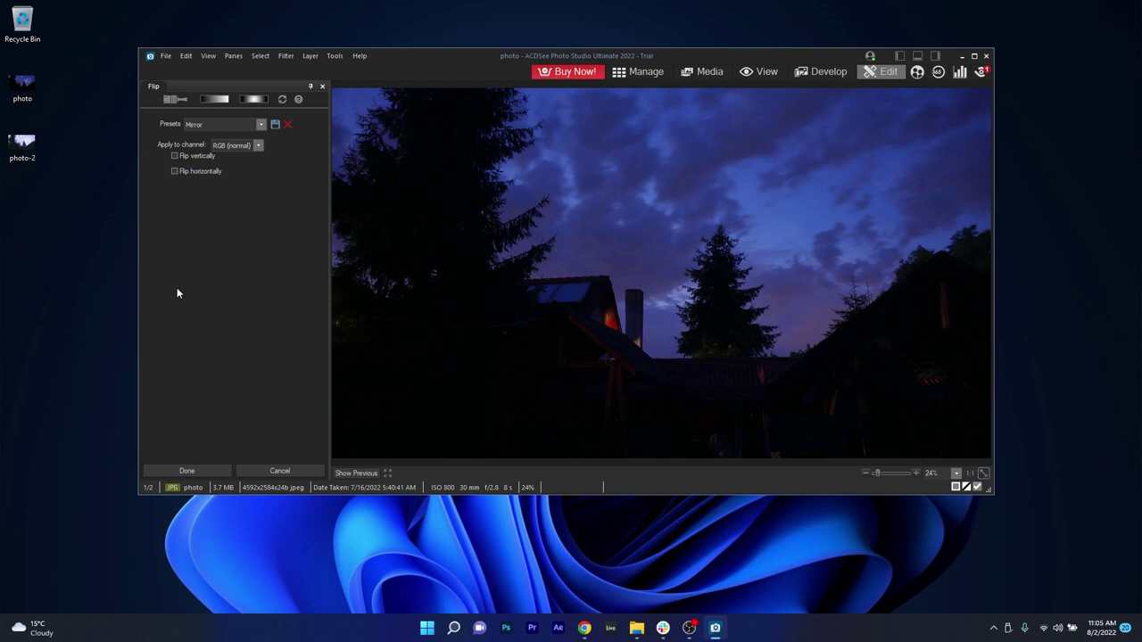
{"action": "left_click", "coordinate": [175, 171]}
{"action": "left_click", "coordinate": [175, 170]}
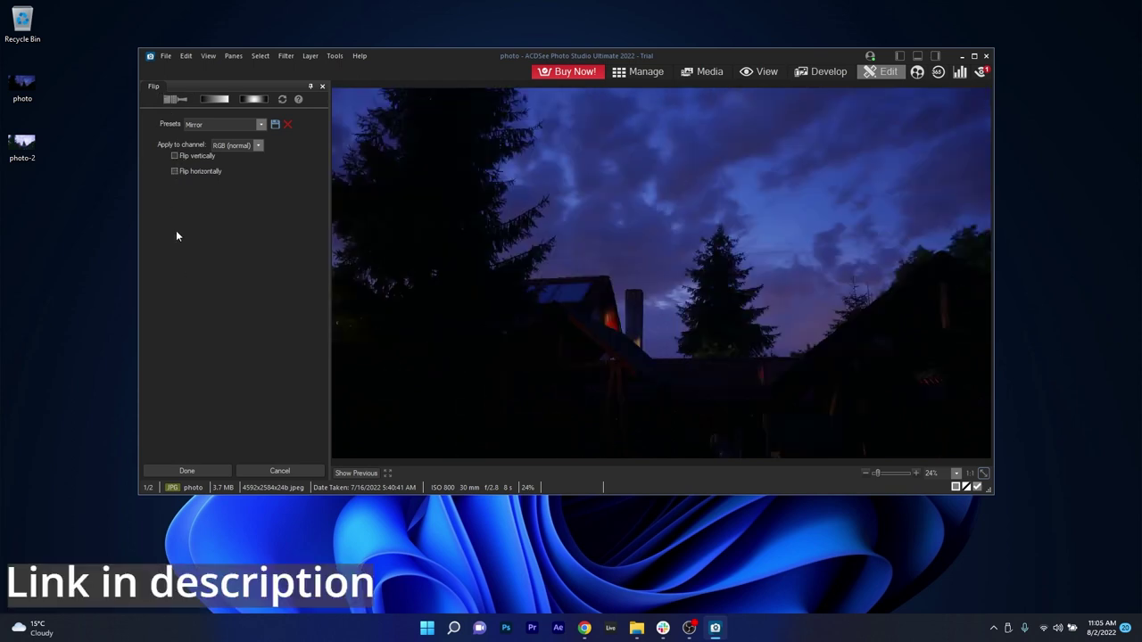
{"action": "left_click", "coordinate": [272, 469]}
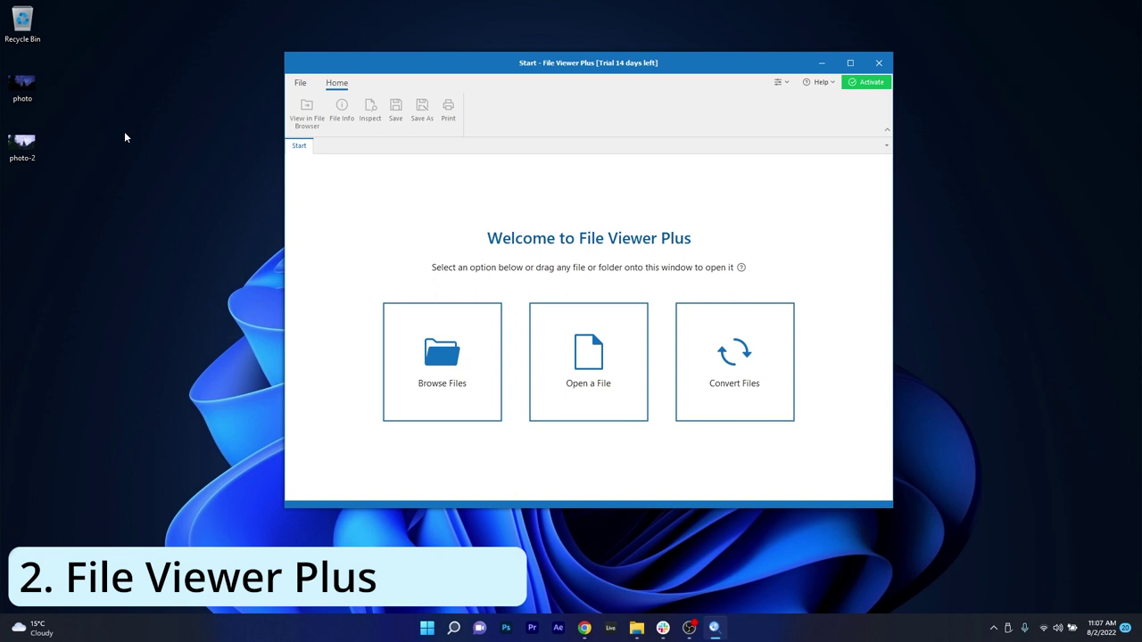
Step: Load photo.JPG, zoom in, out to 25% and below, then back, and open Adjustments
{"action": "left_click_drag", "start_coordinate": [22, 85], "coordinate": [517, 239]}
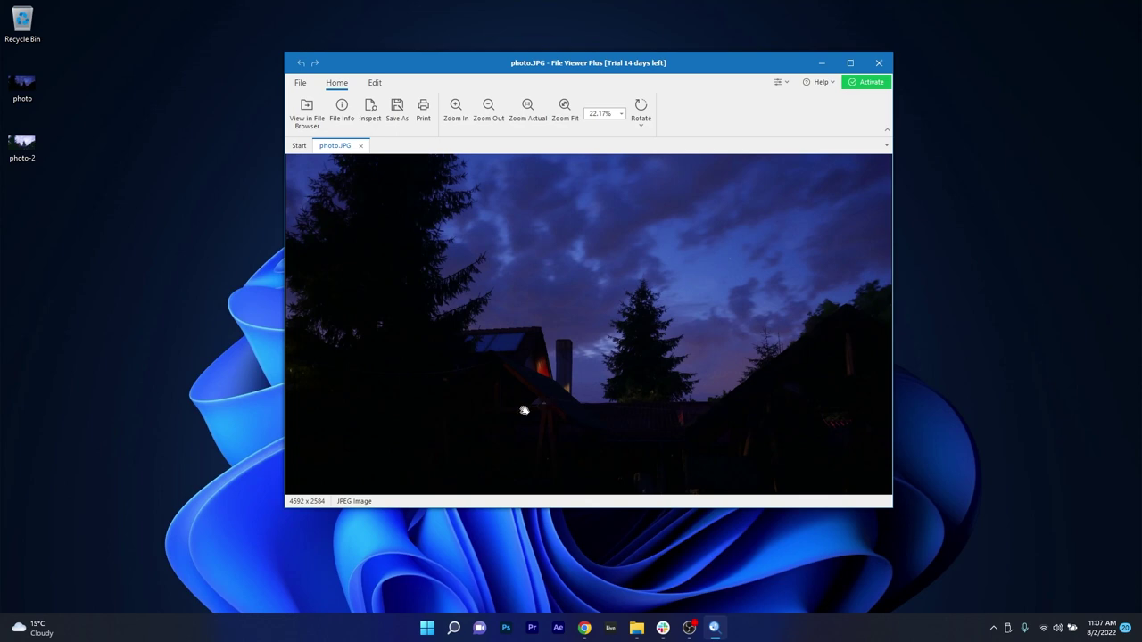
{"action": "left_click", "coordinate": [458, 107]}
{"action": "left_click", "coordinate": [457, 106]}
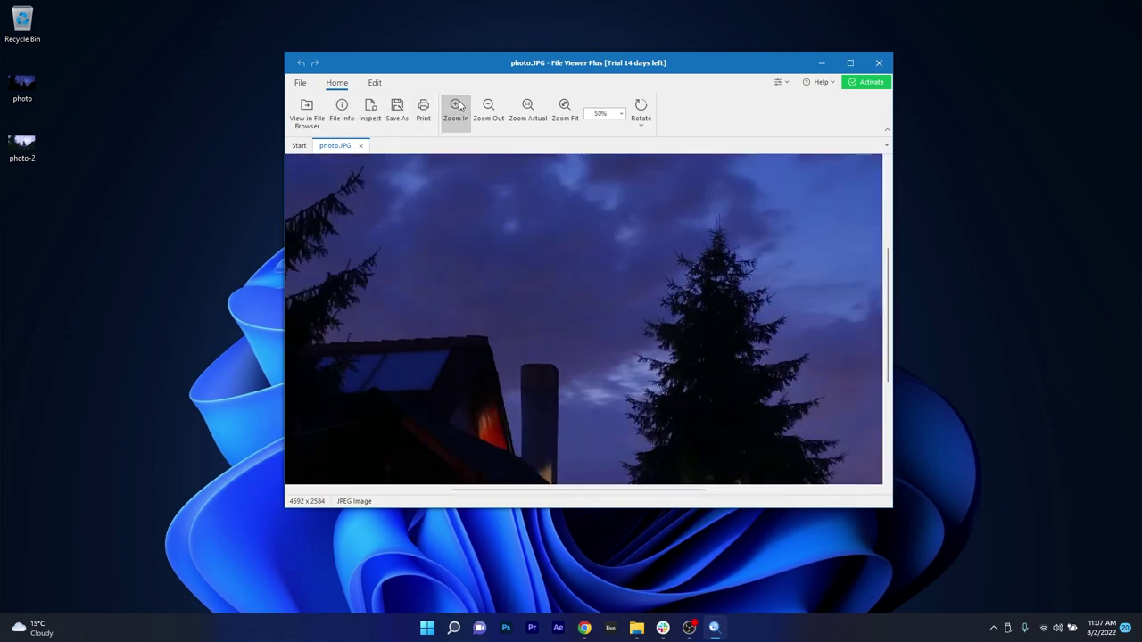
{"action": "left_click", "coordinate": [489, 108]}
{"action": "left_click", "coordinate": [489, 109]}
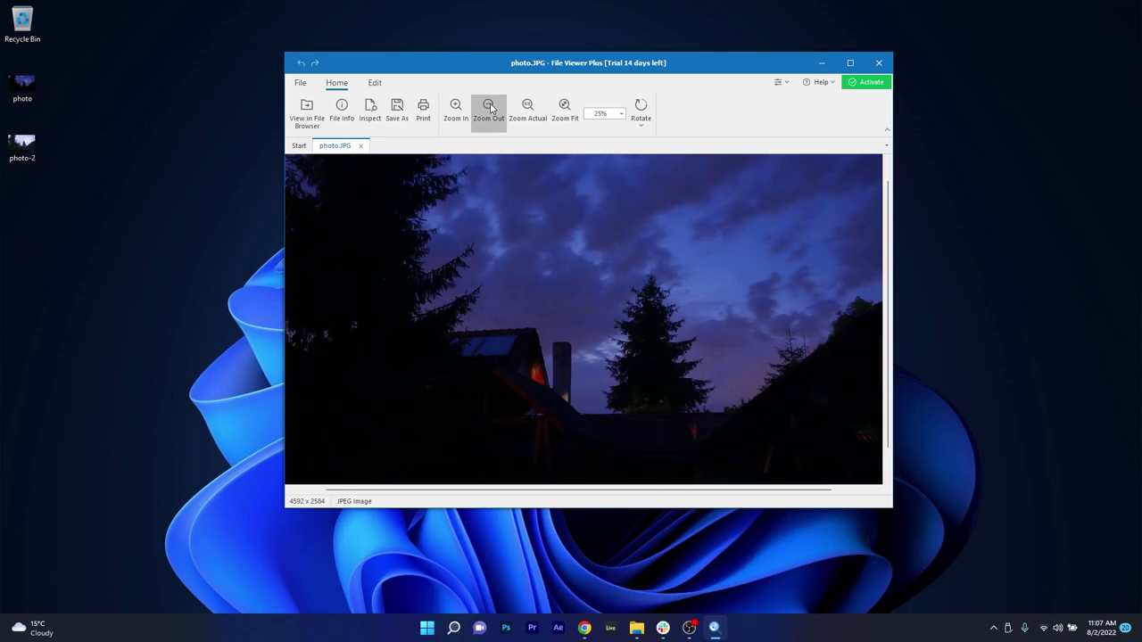
{"action": "left_click", "coordinate": [463, 118]}
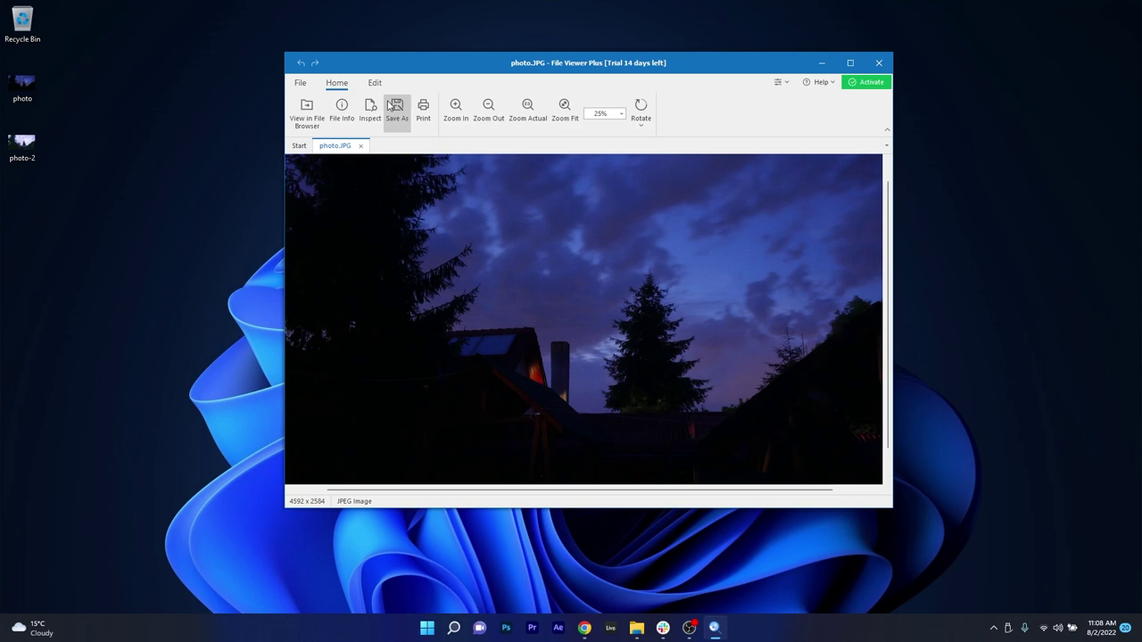
{"action": "left_click", "coordinate": [375, 82]}
{"action": "left_click", "coordinate": [437, 120]}
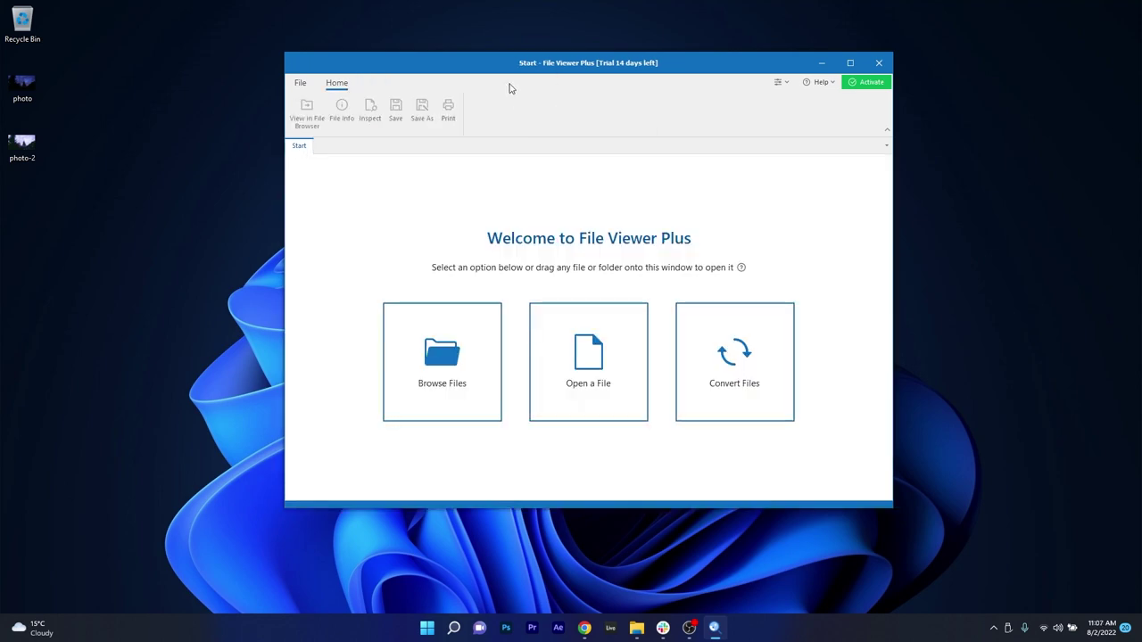
Step: Reload the photo and apply the first quick effect, tinting it purple
{"action": "left_click_drag", "start_coordinate": [23, 85], "coordinate": [375, 178]}
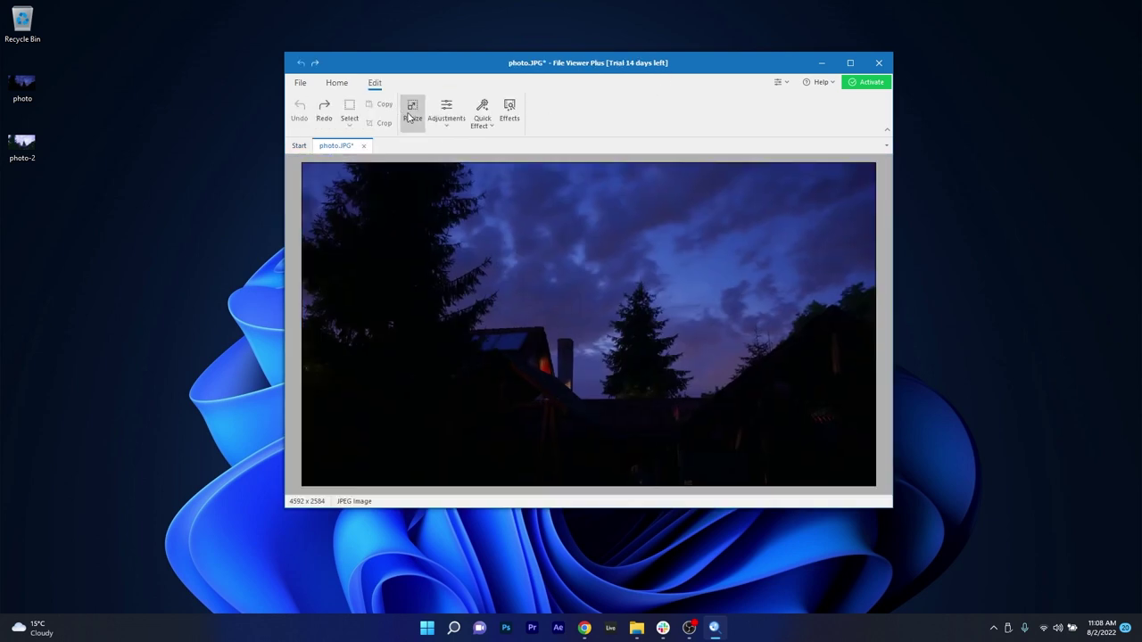
{"action": "left_click", "coordinate": [449, 121]}
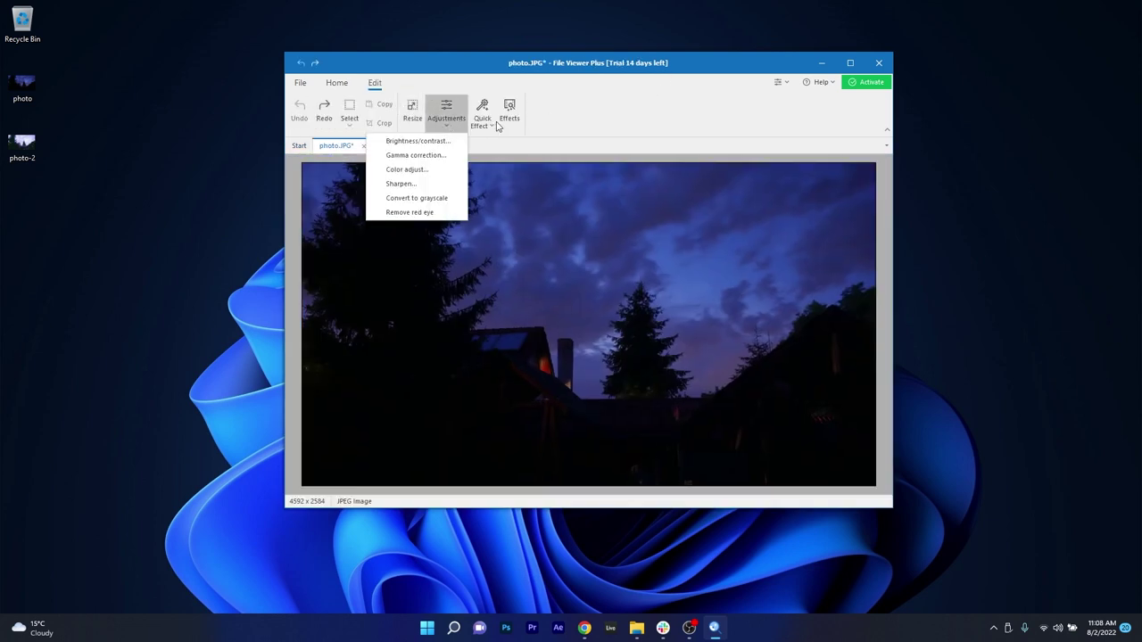
{"action": "left_click", "coordinate": [491, 127]}
{"action": "left_click", "coordinate": [466, 142]}
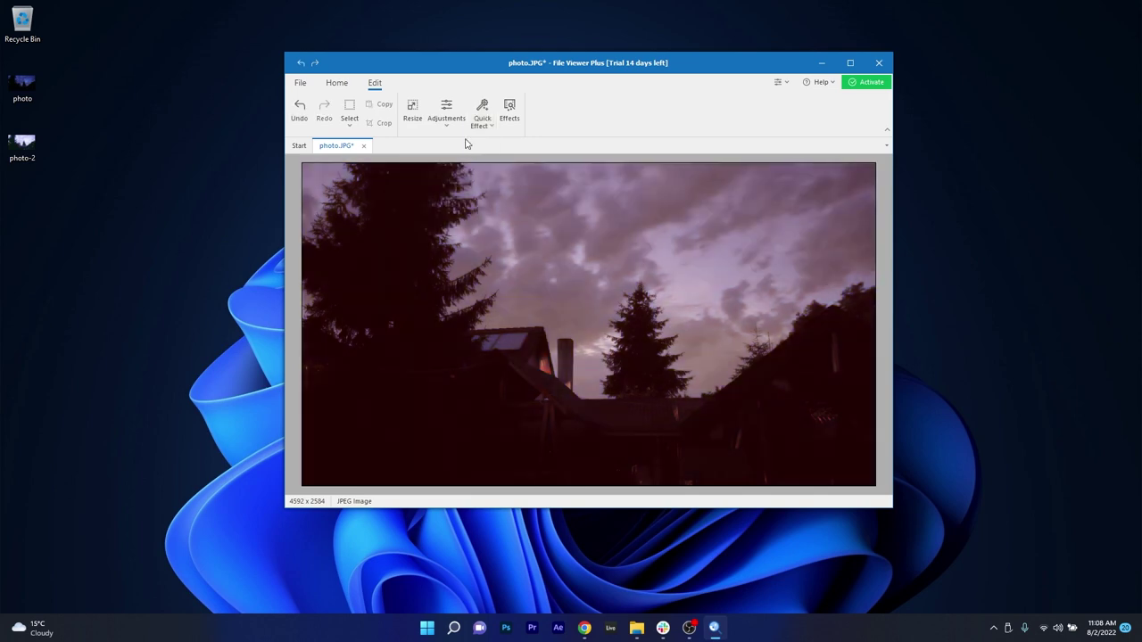
Step: Preview the Blur and Edges filter presets, then apply High Pass 2
{"action": "left_click", "coordinate": [449, 124]}
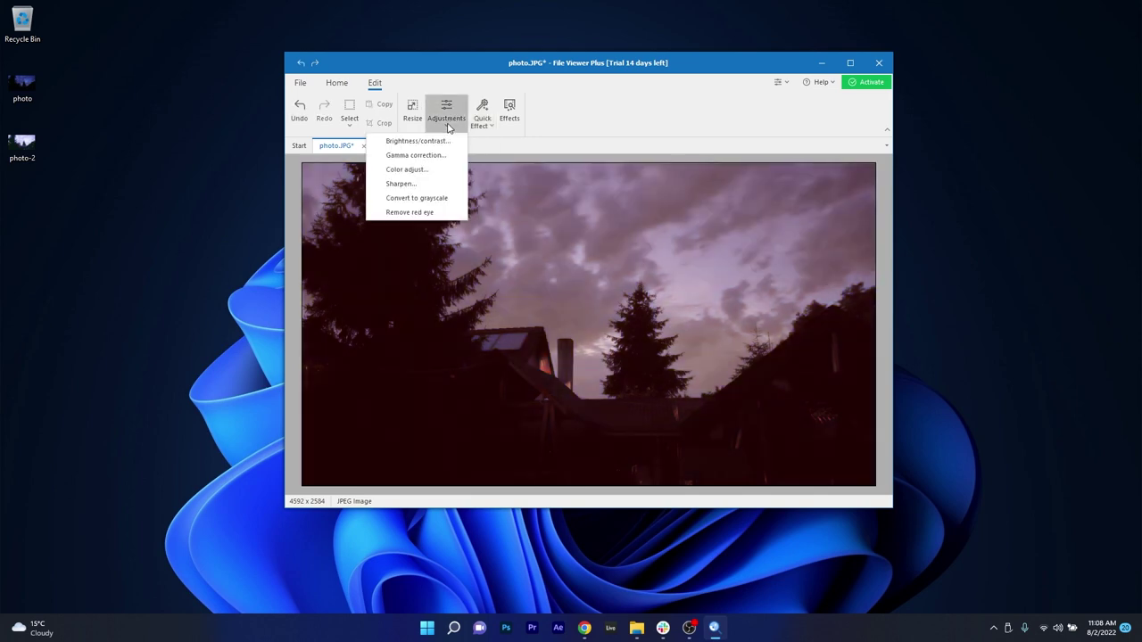
{"action": "left_click", "coordinate": [507, 114]}
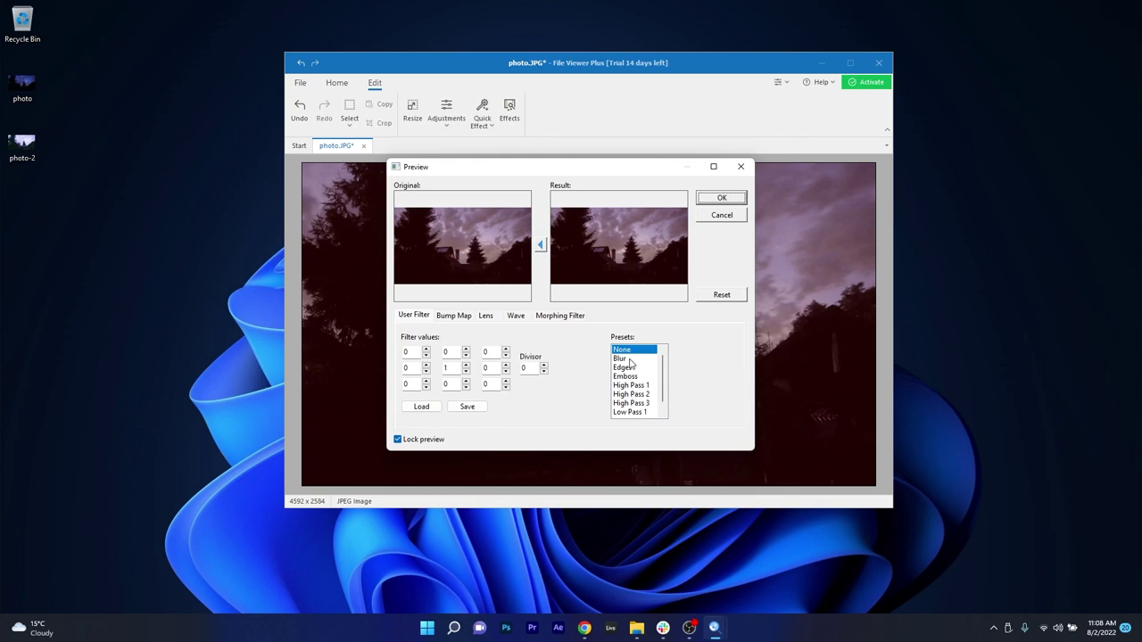
{"action": "left_click", "coordinate": [630, 377]}
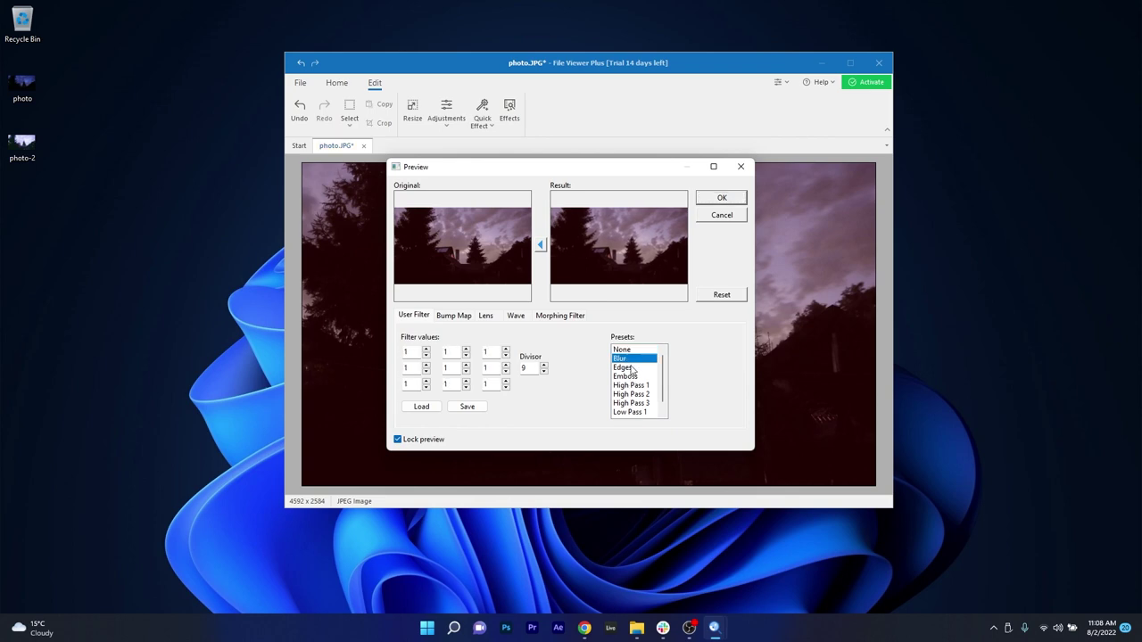
{"action": "left_click", "coordinate": [631, 369]}
{"action": "left_click", "coordinate": [632, 395]}
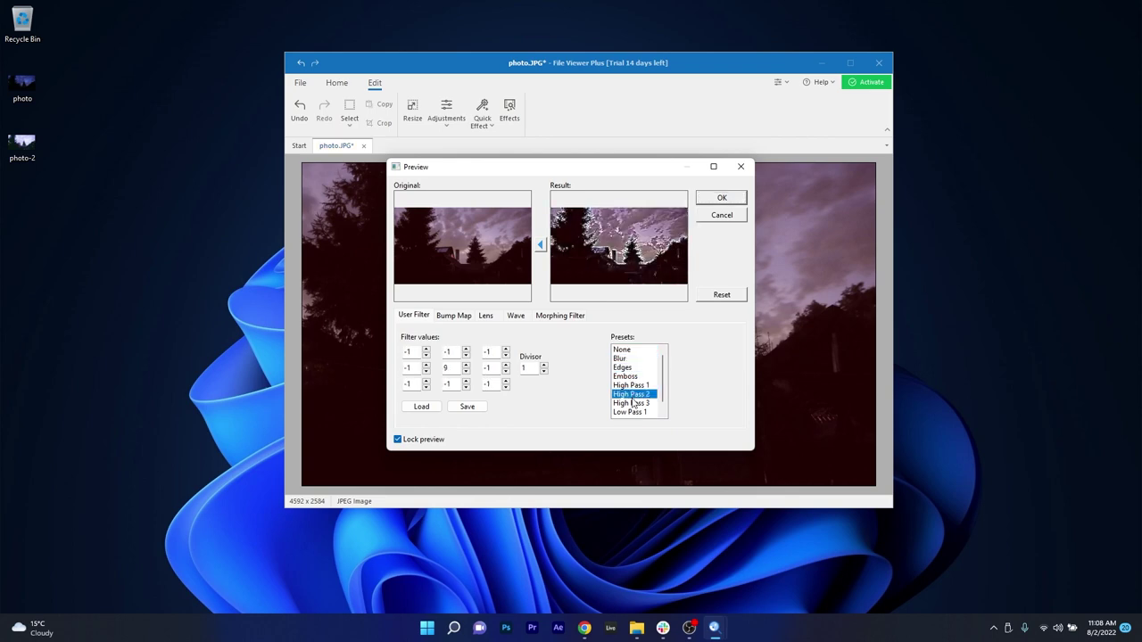
{"action": "left_click", "coordinate": [722, 197]}
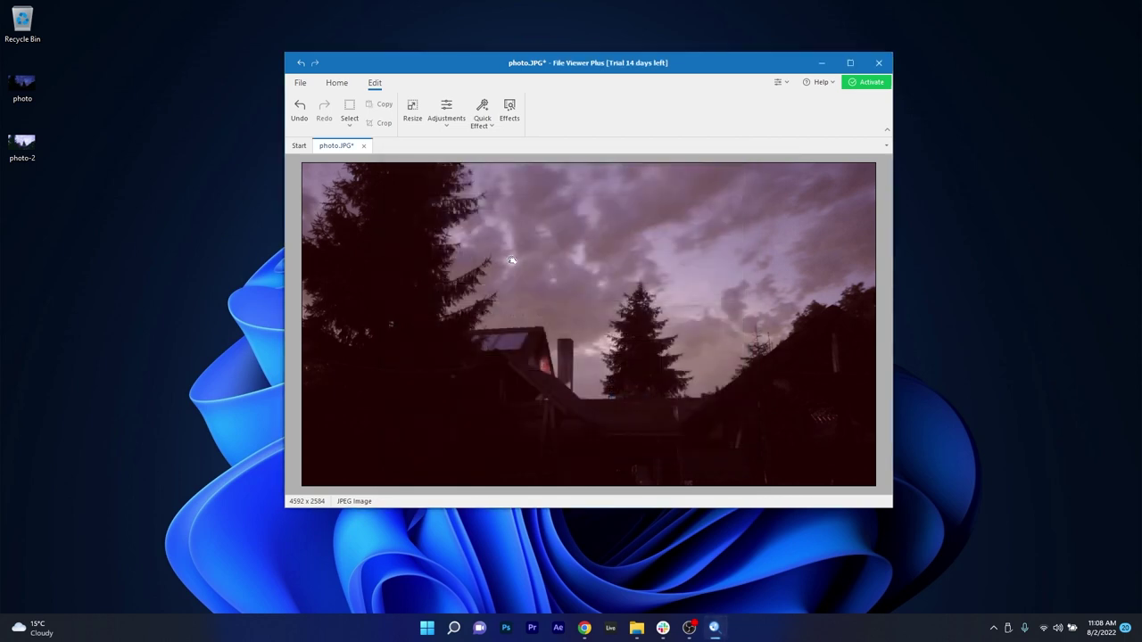
{"action": "scroll", "coordinate": [511, 251], "scroll_direction": "down", "scroll_amount": 3}
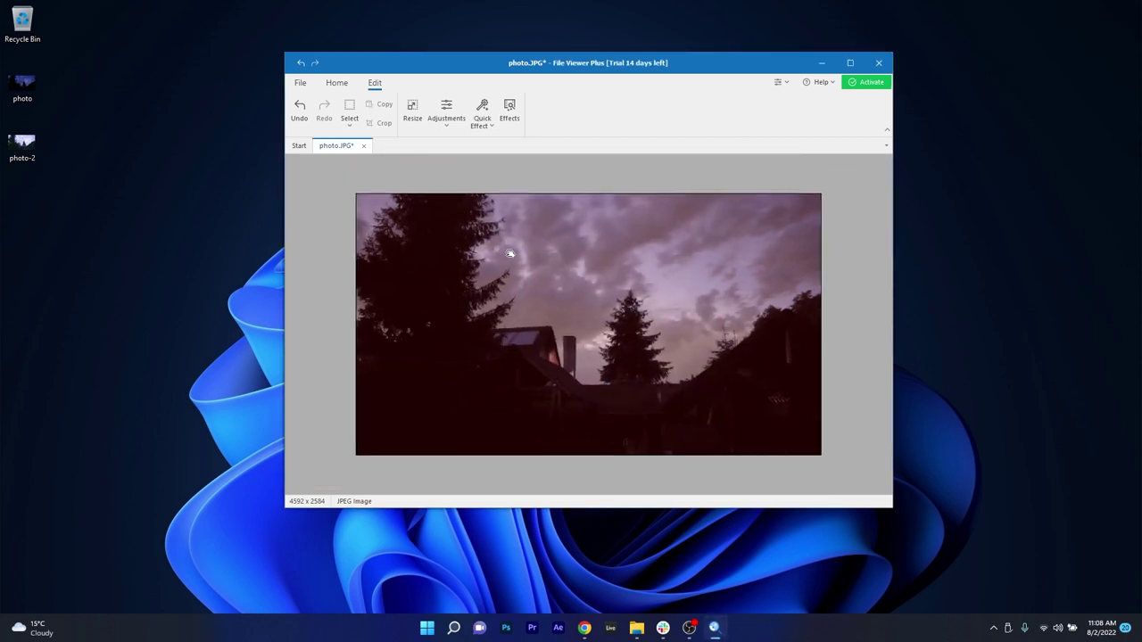
{"action": "scroll", "coordinate": [508, 253], "scroll_direction": "up", "scroll_amount": 2}
{"action": "scroll", "coordinate": [509, 253], "scroll_direction": "up", "scroll_amount": 1}
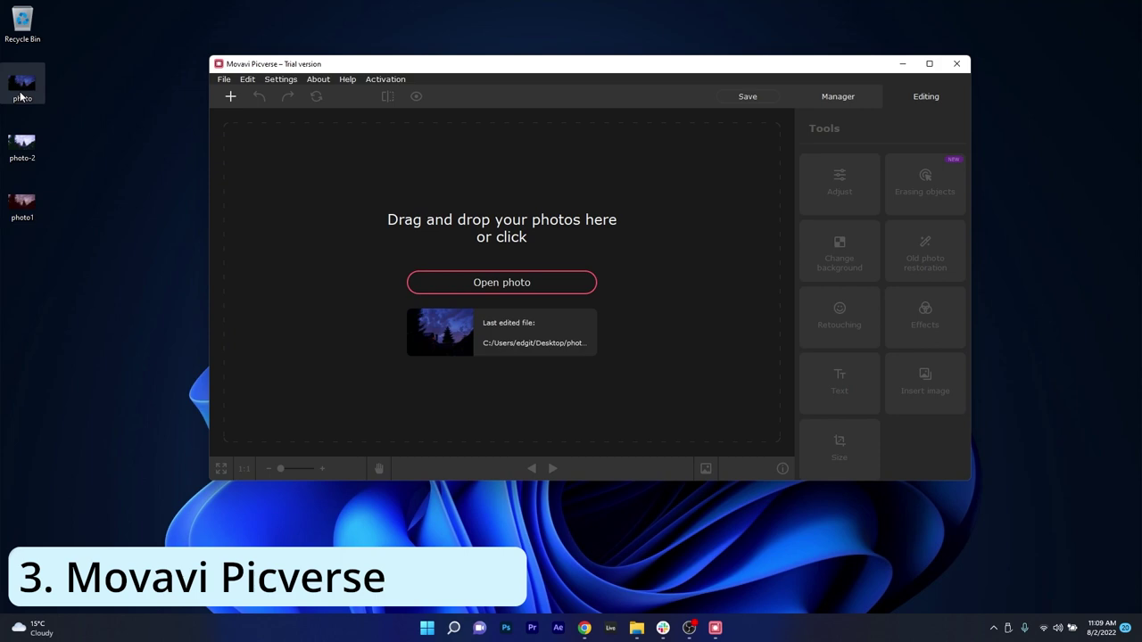
Step: Drag photo.JPG from the desktop into Picverse to load it for editing
{"action": "left_click_drag", "start_coordinate": [23, 89], "coordinate": [492, 224]}
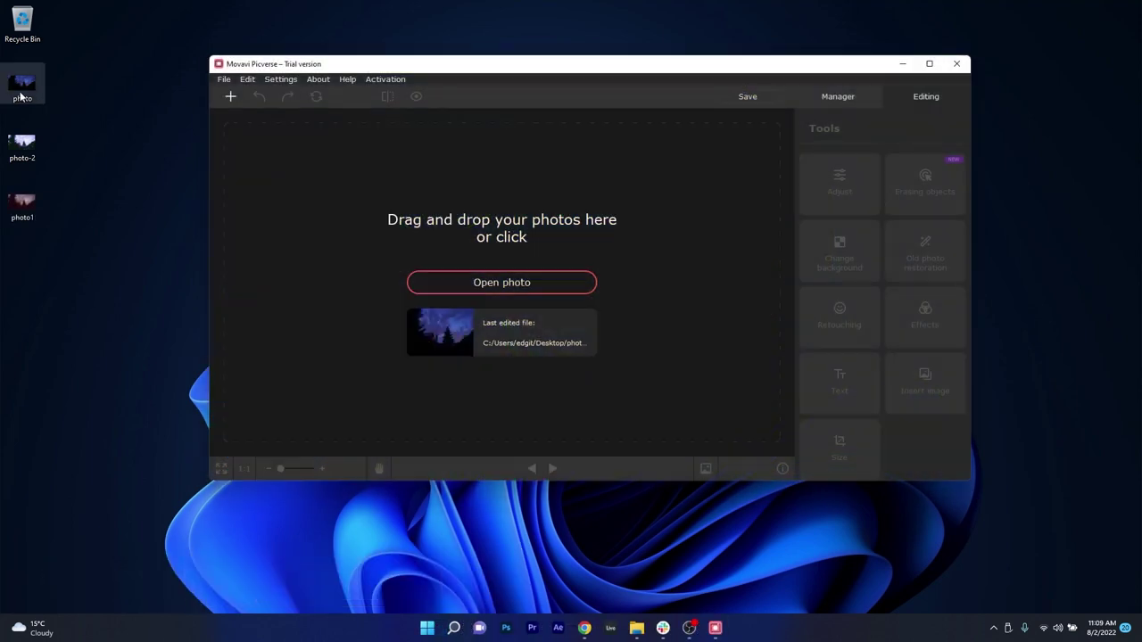
{"action": "left_click_drag", "start_coordinate": [22, 90], "coordinate": [490, 224]}
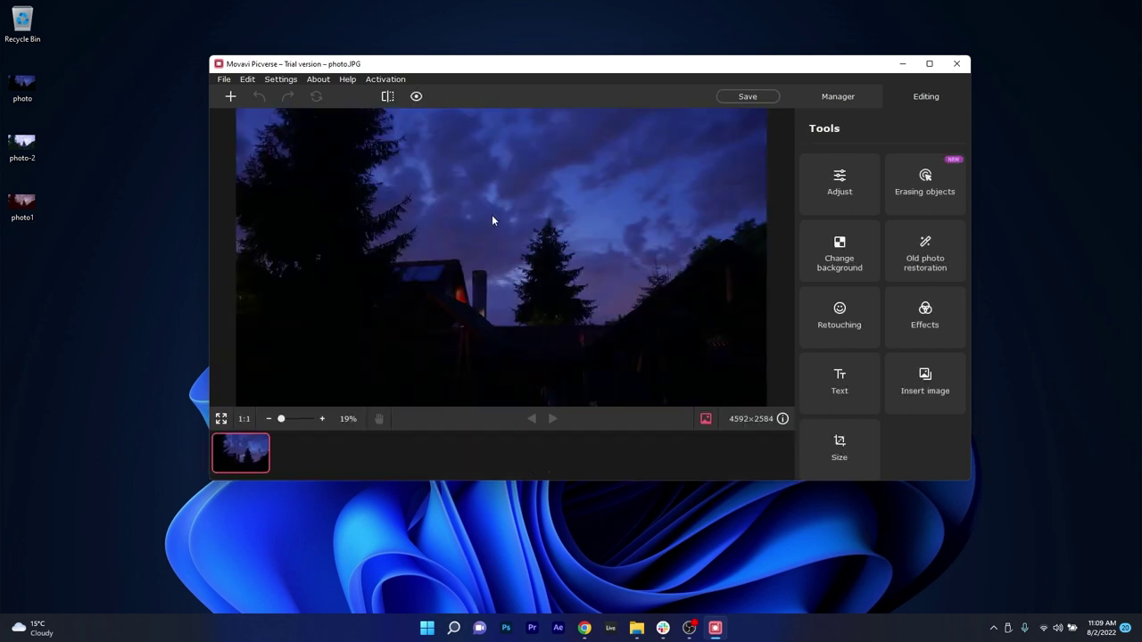
Step: Brush a mask over the central fir tree and erase it
{"action": "left_click", "coordinate": [928, 180]}
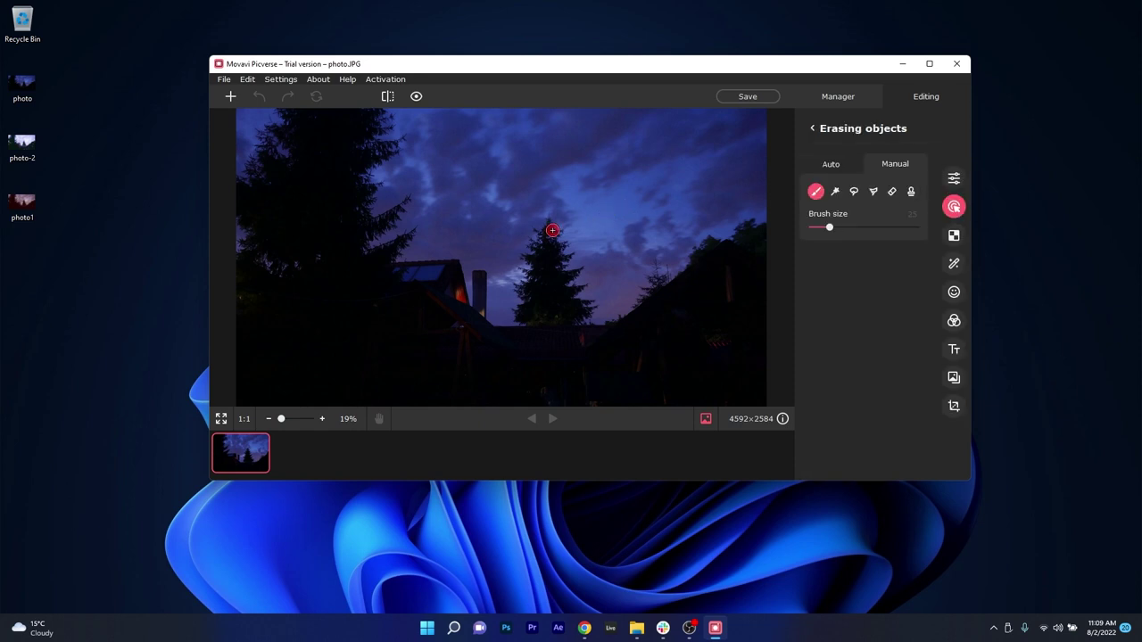
{"action": "mouse_move", "coordinate": [541, 223]}
{"action": "left_mouse_down"}
{"action": "mouse_move", "coordinate": [565, 278]}
{"action": "mouse_move", "coordinate": [557, 301]}
{"action": "mouse_move", "coordinate": [546, 251]}
{"action": "mouse_move", "coordinate": [559, 286]}
{"action": "left_mouse_up"}
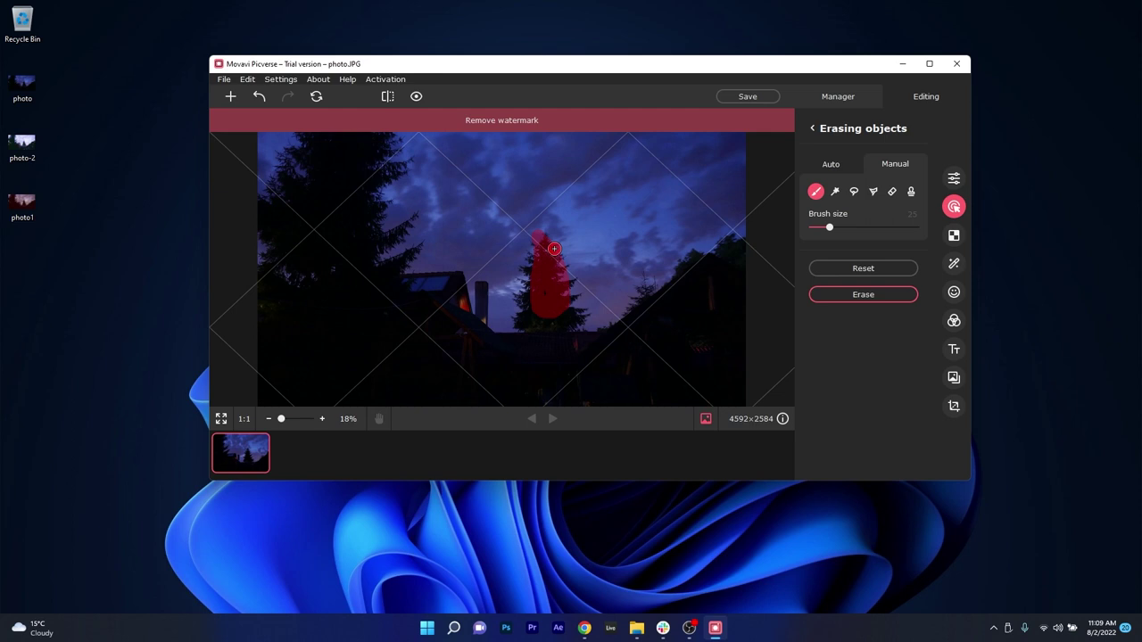
{"action": "mouse_move", "coordinate": [540, 261]}
{"action": "left_mouse_down"}
{"action": "mouse_move", "coordinate": [537, 291]}
{"action": "mouse_move", "coordinate": [557, 312]}
{"action": "mouse_move", "coordinate": [542, 306]}
{"action": "mouse_move", "coordinate": [562, 255]}
{"action": "left_mouse_up"}
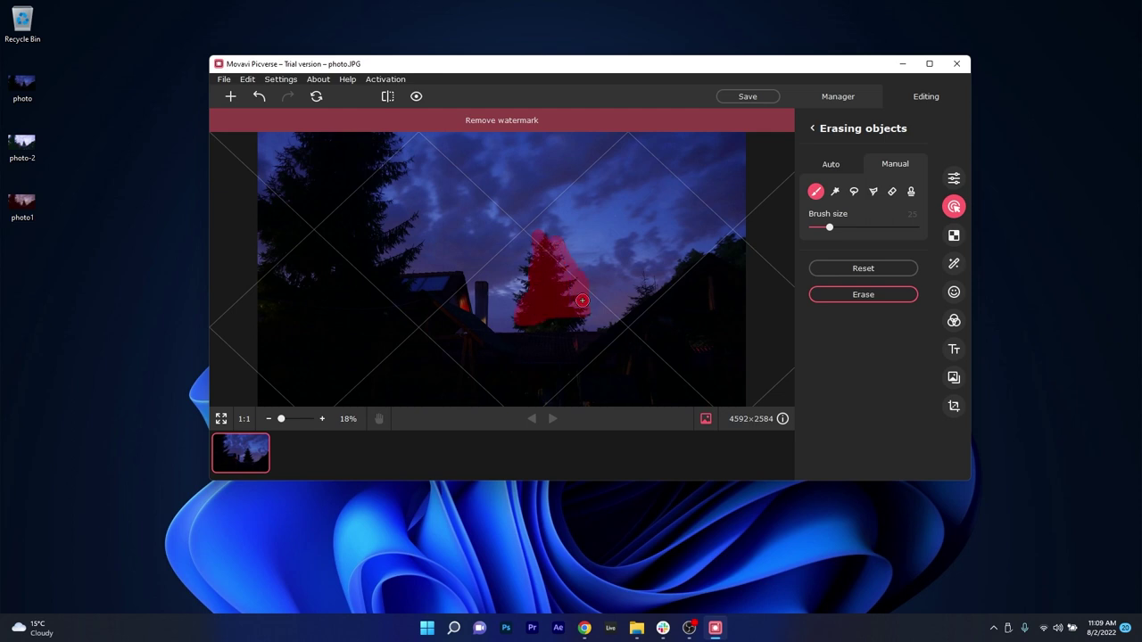
{"action": "left_click", "coordinate": [862, 294]}
Step: Preview the Lomo, Grayscale and Canaletto effects, then leave the effects list
{"action": "left_click", "coordinate": [921, 310]}
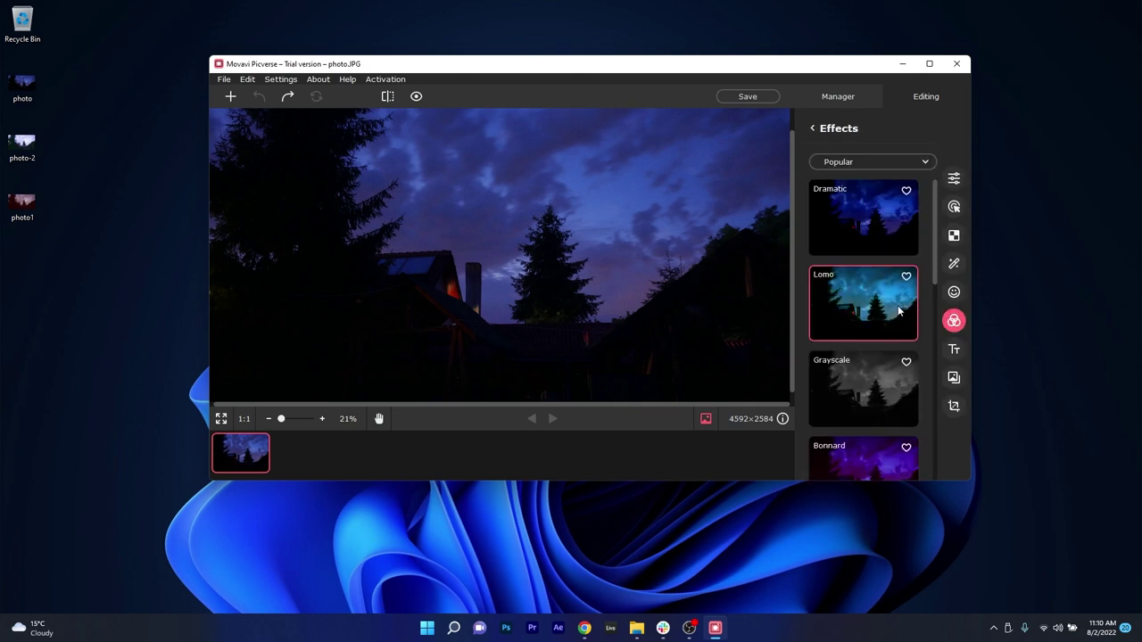
{"action": "left_click", "coordinate": [857, 317]}
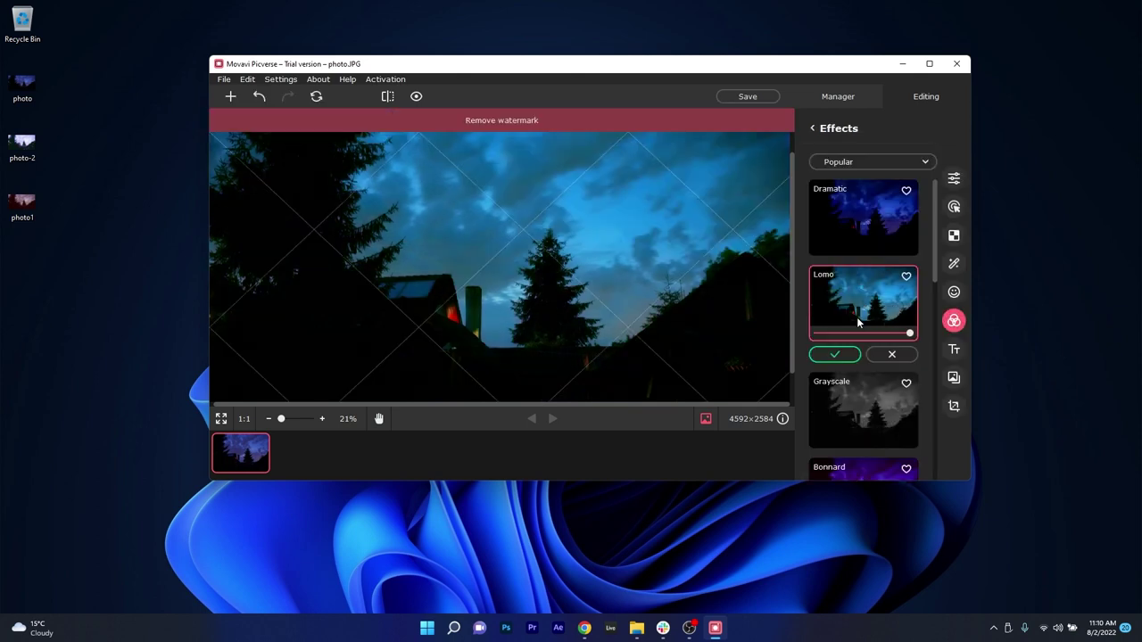
{"action": "scroll", "coordinate": [562, 259], "scroll_direction": "down", "scroll_amount": 2}
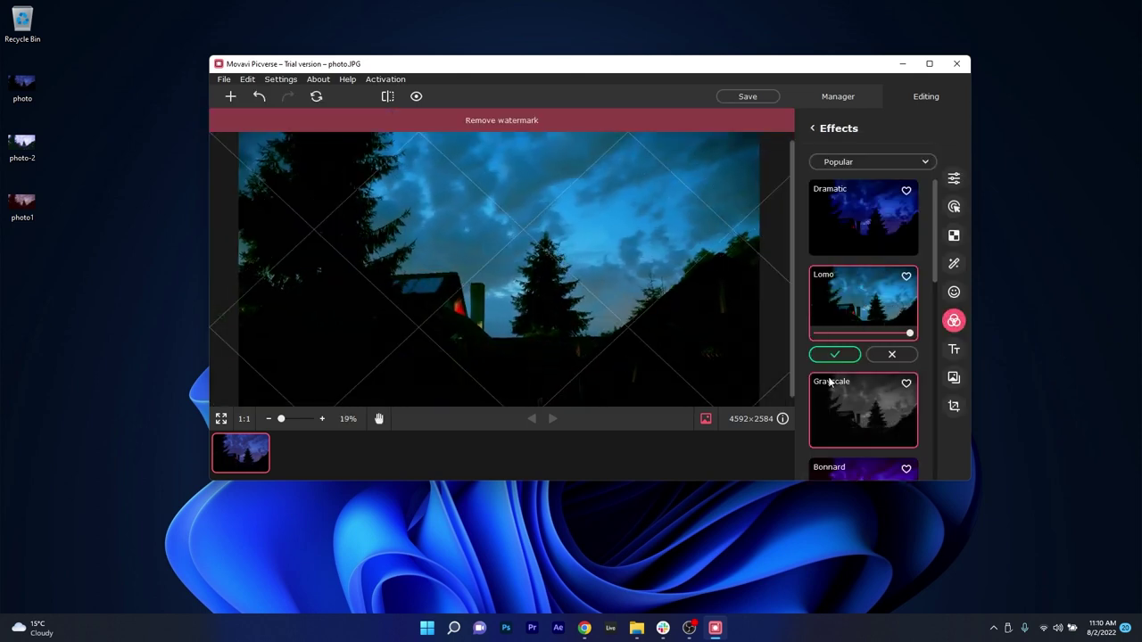
{"action": "left_click", "coordinate": [865, 413]}
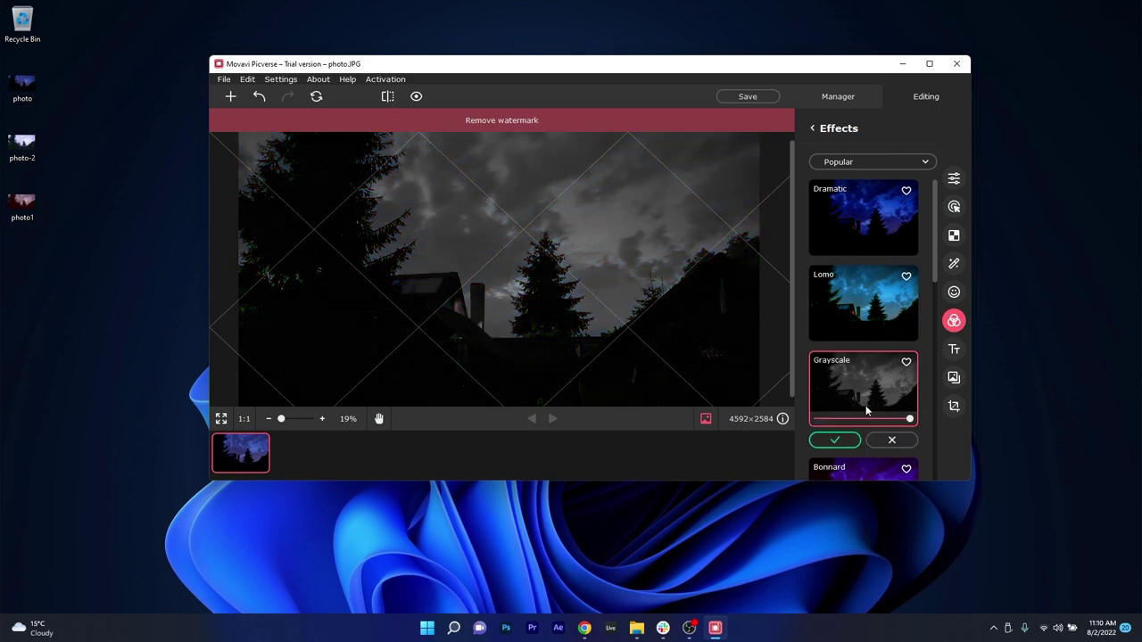
{"action": "scroll", "coordinate": [866, 405], "scroll_direction": "down", "scroll_amount": 3}
{"action": "left_click", "coordinate": [849, 314]}
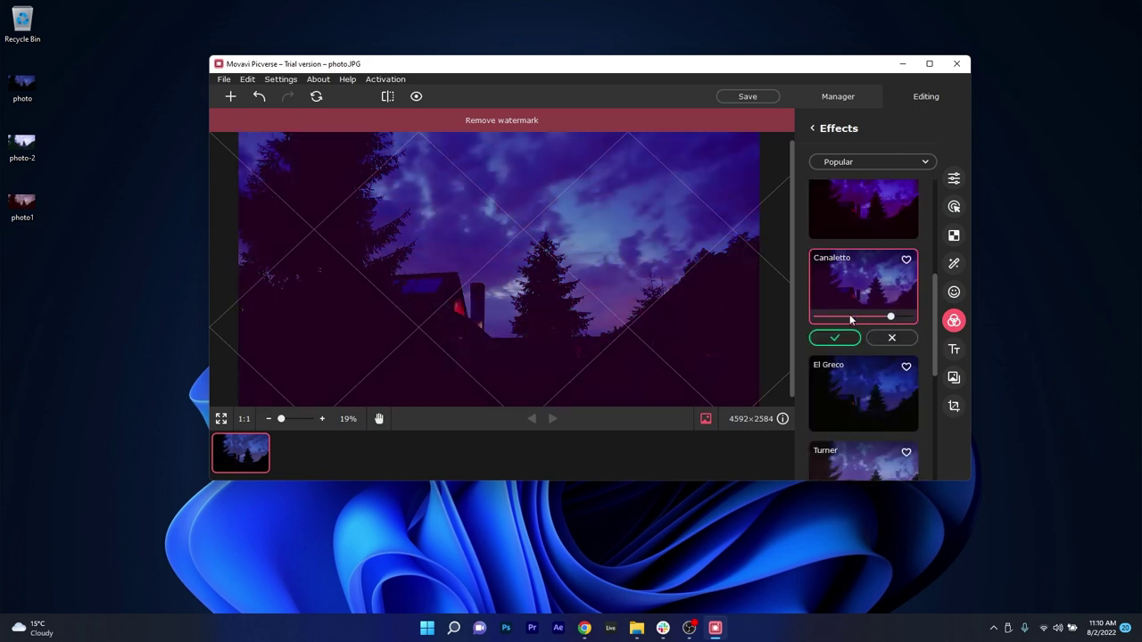
{"action": "scroll", "coordinate": [850, 314], "scroll_direction": "up", "scroll_amount": 3}
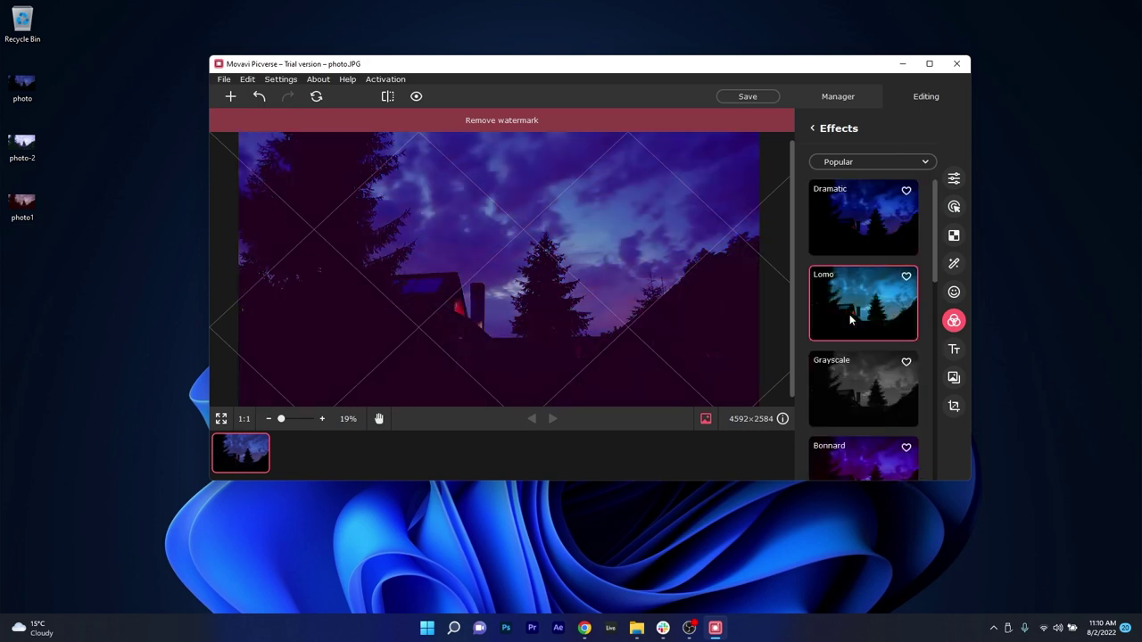
{"action": "left_click", "coordinate": [812, 130]}
Step: Discard the unapplied purple effect and drag Exposure right under Manual Adjust > Light
{"action": "left_click", "coordinate": [635, 305]}
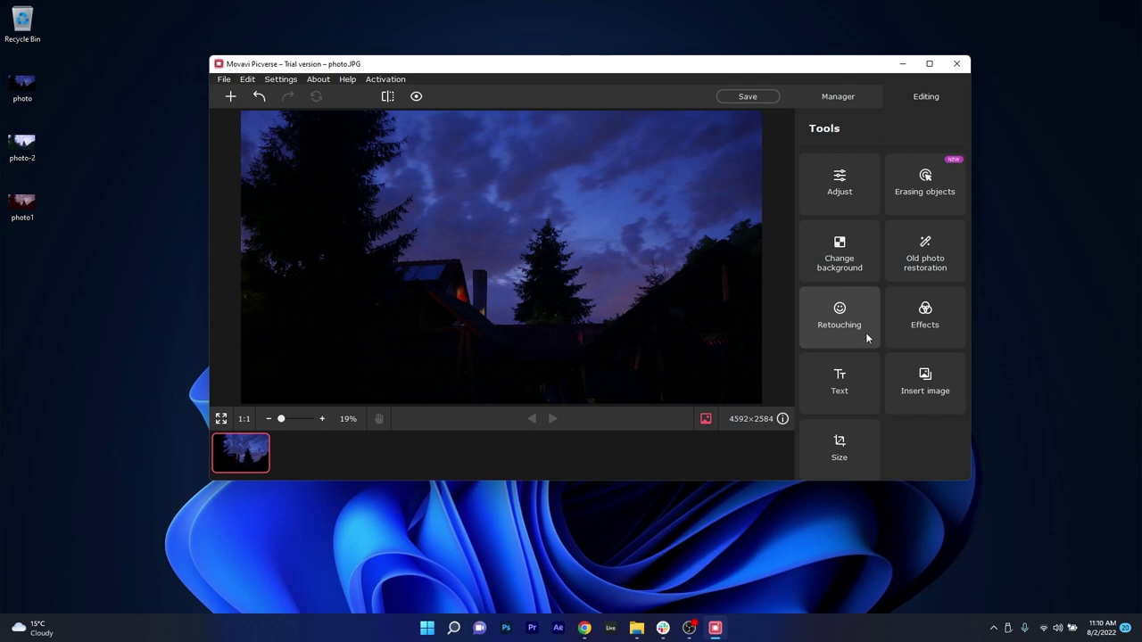
{"action": "left_click", "coordinate": [856, 201]}
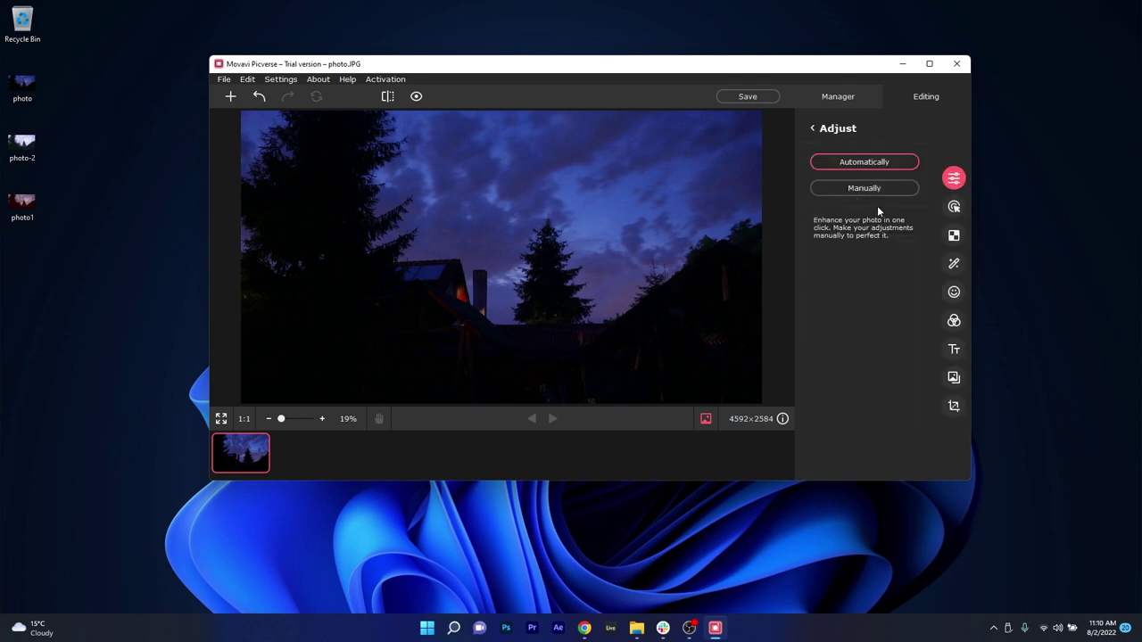
{"action": "left_click", "coordinate": [874, 189]}
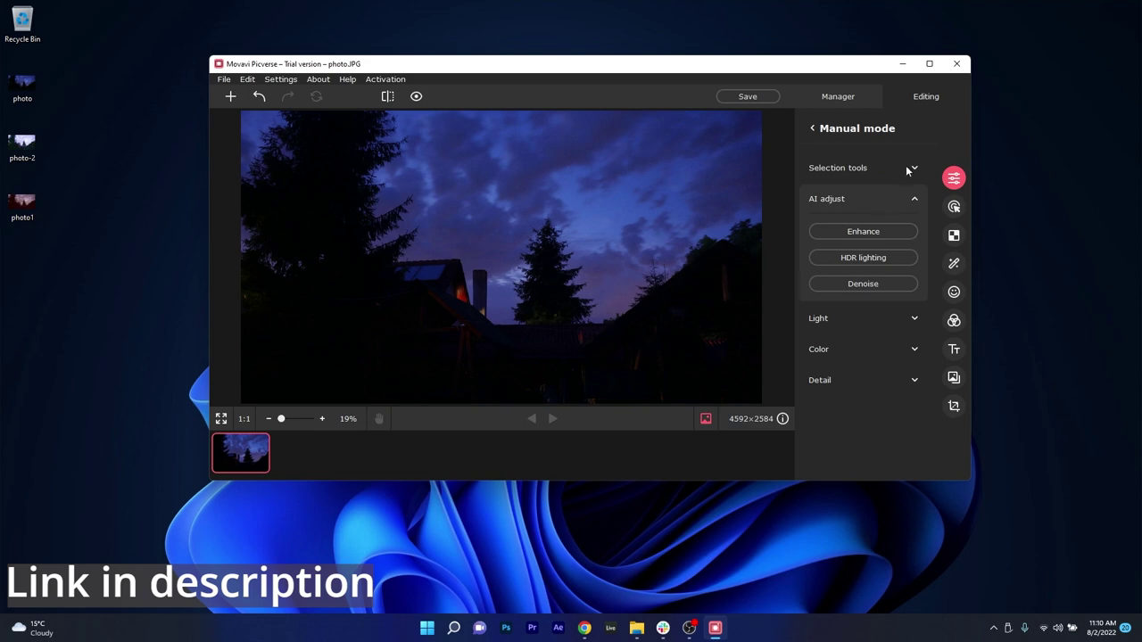
{"action": "left_click", "coordinate": [910, 319]}
{"action": "left_click_drag", "start_coordinate": [862, 351], "coordinate": [884, 352]}
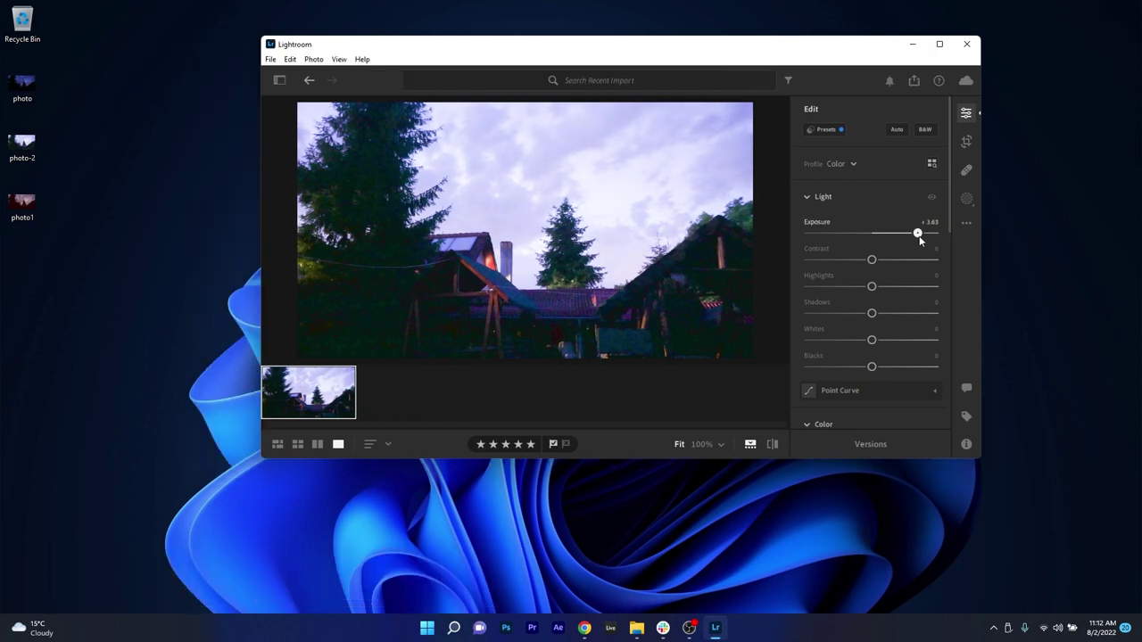
Step: Set exposure to +3.49, toggle Show Original, then open Compare and return to Loupe view
{"action": "left_click_drag", "start_coordinate": [918, 235], "coordinate": [915, 232]}
{"action": "left_click", "coordinate": [770, 446]}
{"action": "left_click", "coordinate": [770, 446]}
{"action": "left_click", "coordinate": [770, 447]}
{"action": "left_click", "coordinate": [317, 443]}
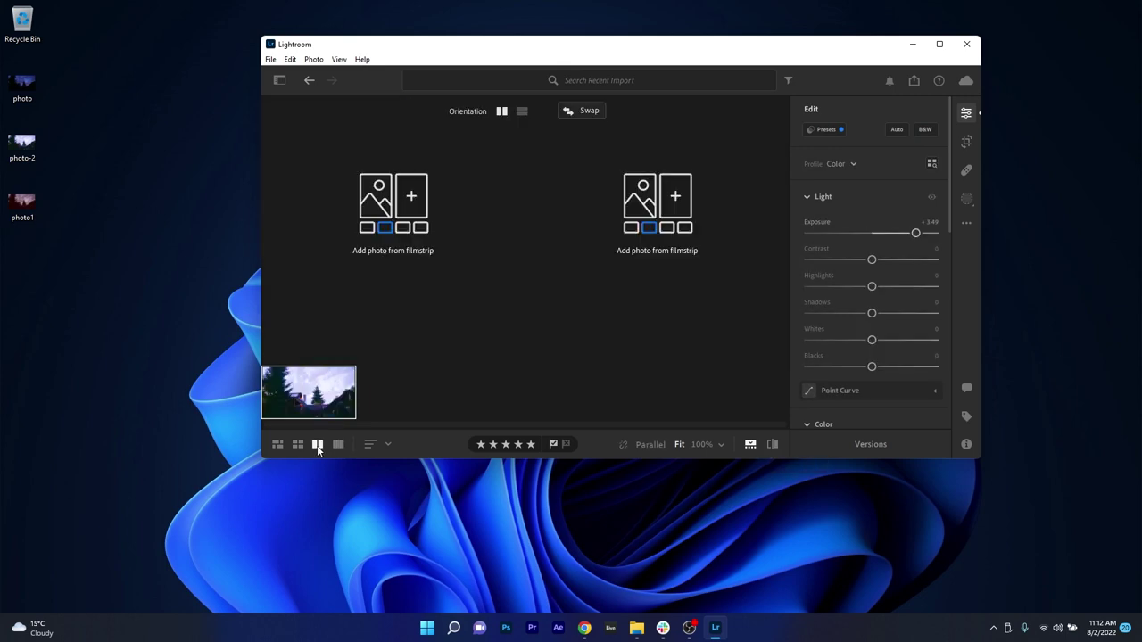
{"action": "left_click", "coordinate": [338, 444]}
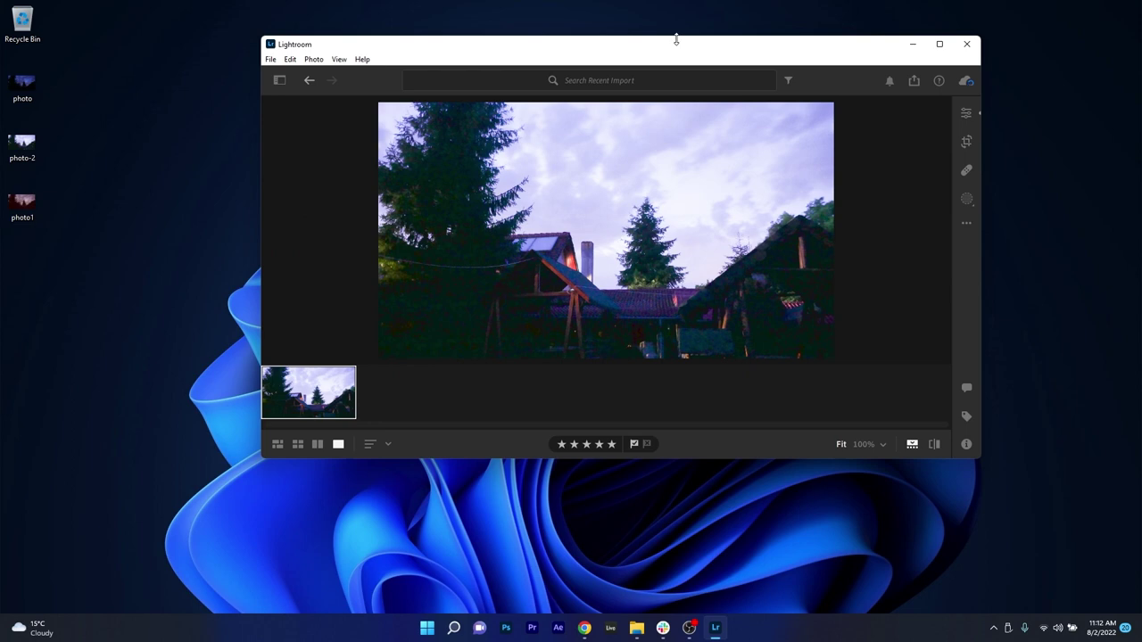
Step: Adjust the Straighten slider in Crop to about +0.42, dismissing the tip, to level the photo
{"action": "left_click", "coordinate": [966, 113]}
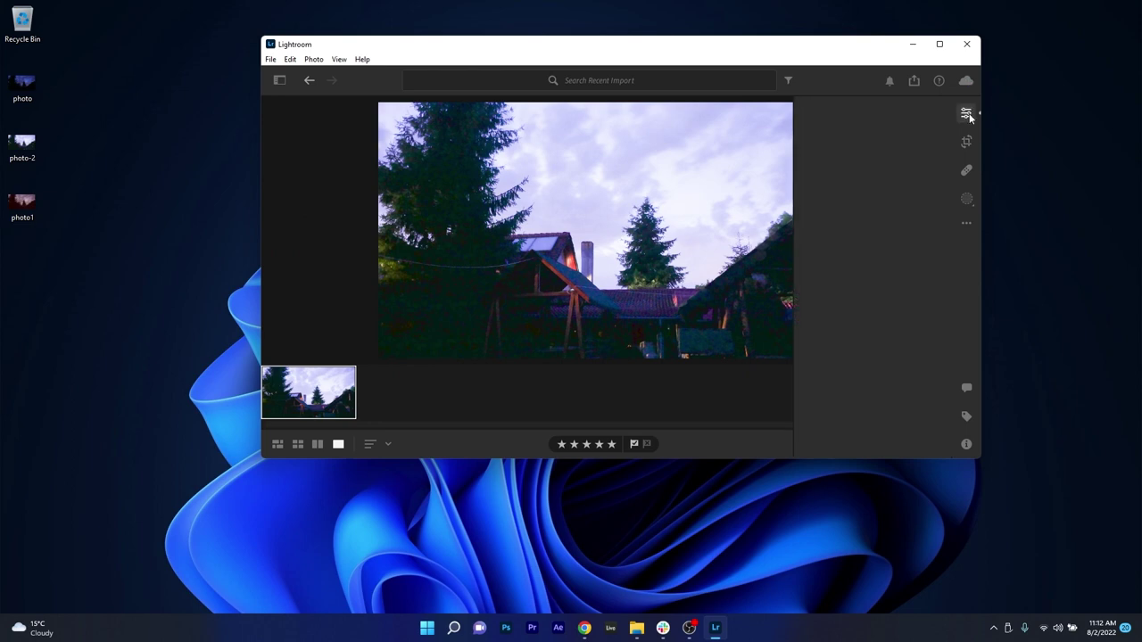
{"action": "left_click", "coordinate": [967, 142]}
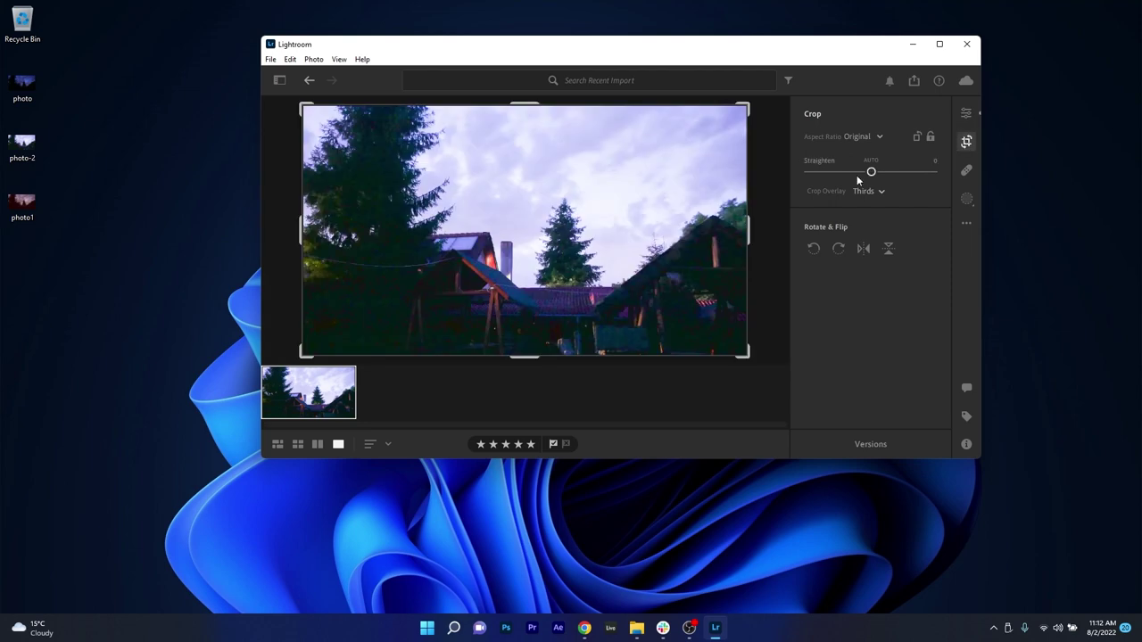
{"action": "left_click_drag", "start_coordinate": [869, 171], "coordinate": [836, 175]}
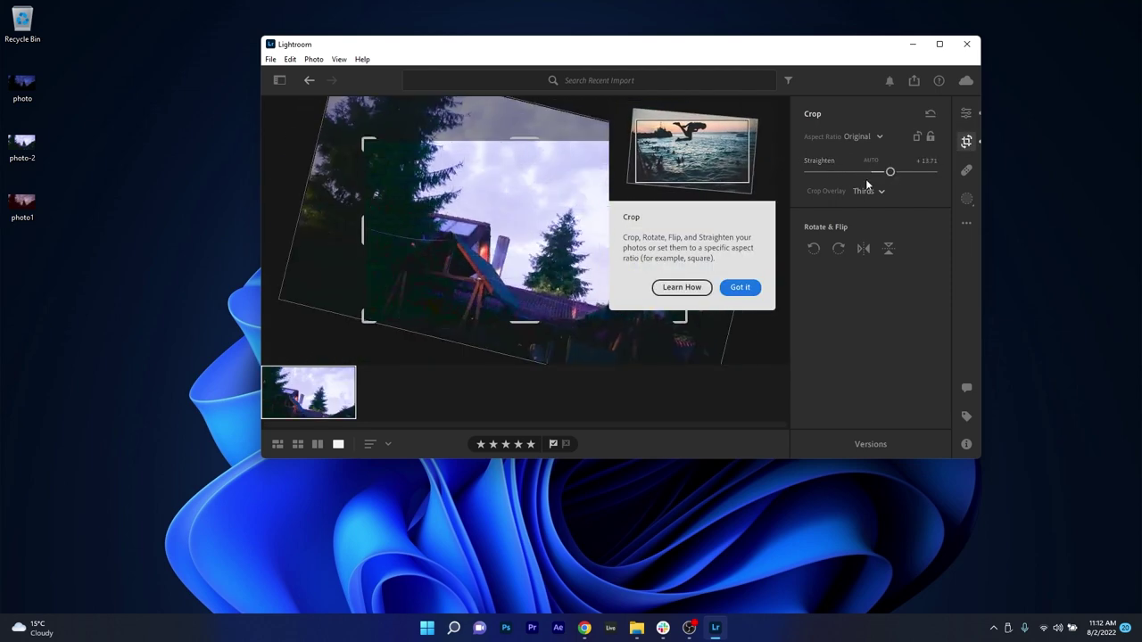
{"action": "left_click", "coordinate": [738, 287]}
{"action": "mouse_move", "coordinate": [890, 172]}
{"action": "left_mouse_down"}
{"action": "mouse_move", "coordinate": [834, 173]}
{"action": "mouse_move", "coordinate": [871, 176]}
{"action": "left_mouse_up"}
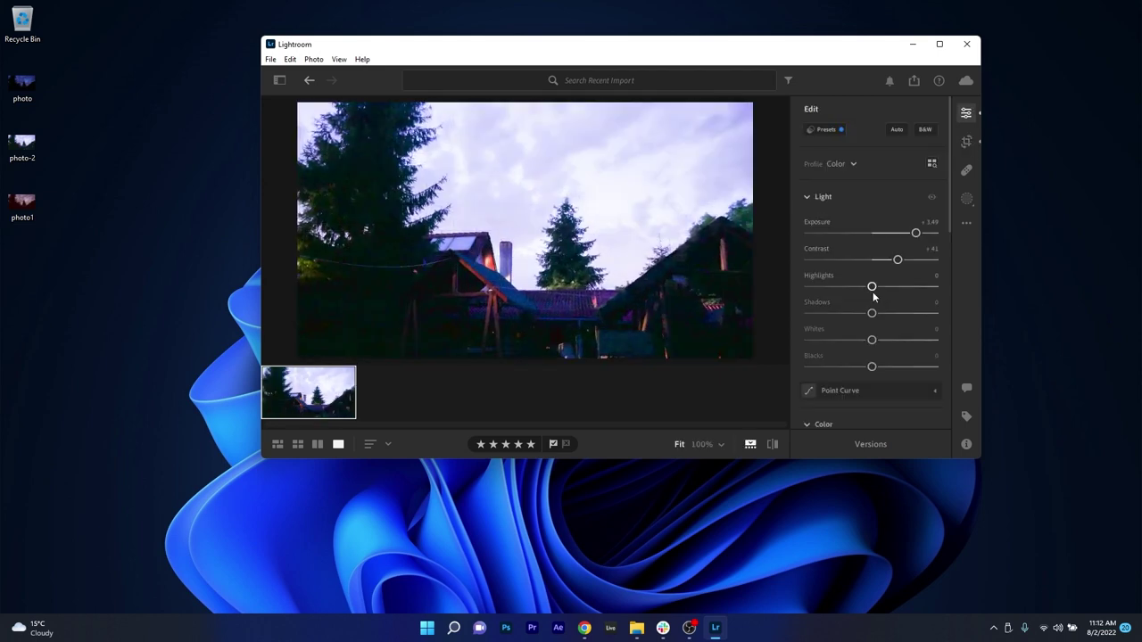
{"action": "left_click_drag", "start_coordinate": [869, 288], "coordinate": [933, 285]}
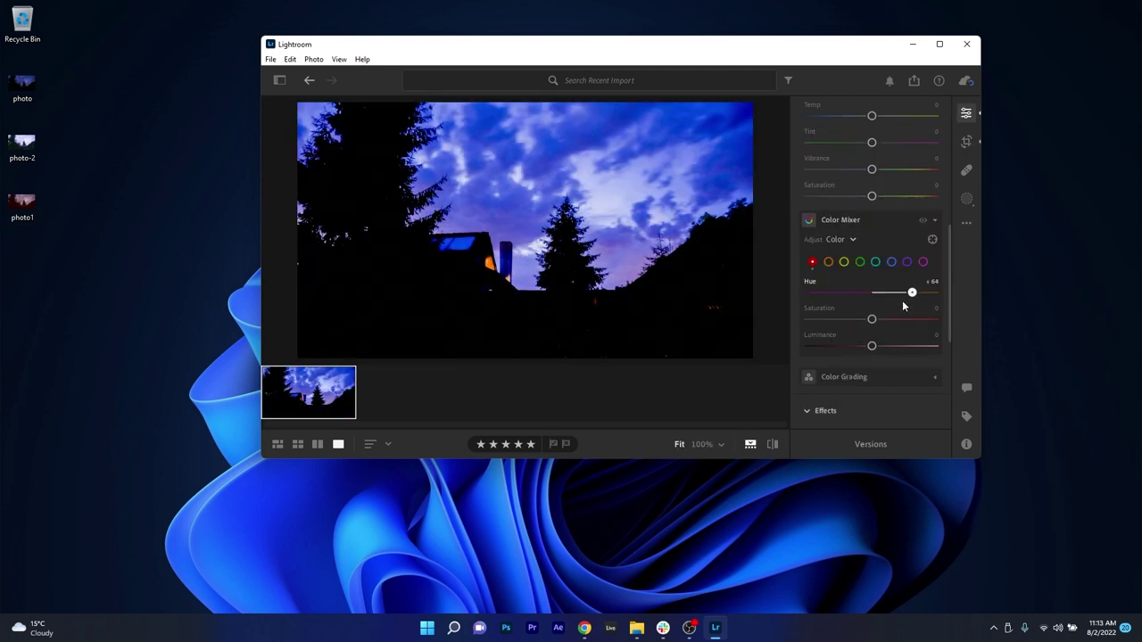
Step: Shift red hue from +64 to +35 and toggle before/after to compare
{"action": "left_click_drag", "start_coordinate": [903, 305], "coordinate": [851, 295]}
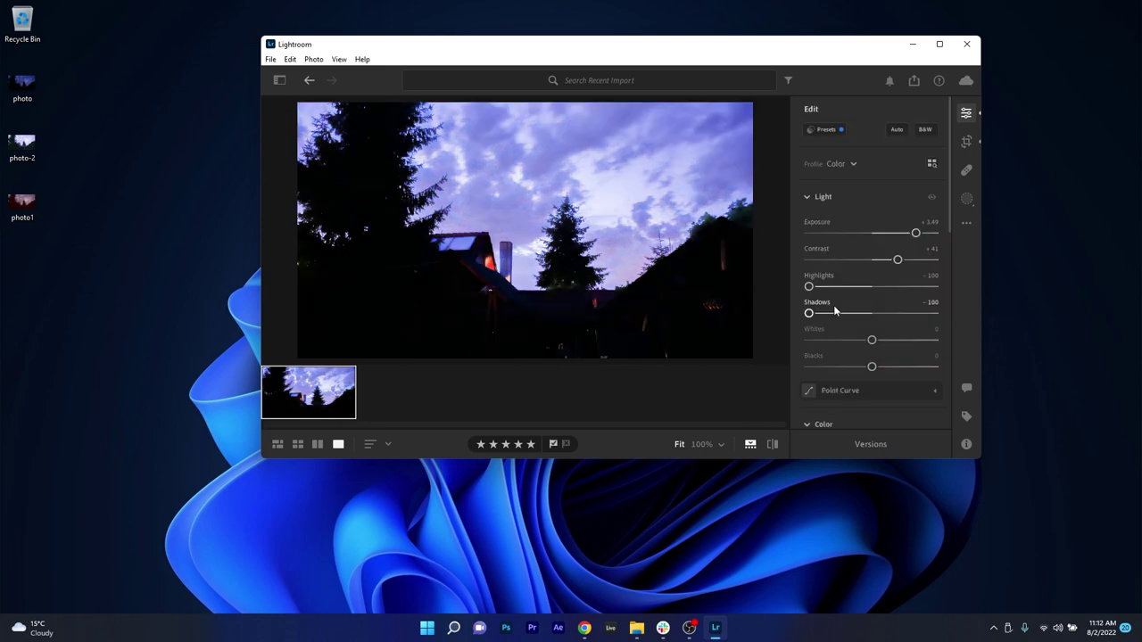
{"action": "left_click", "coordinate": [773, 443]}
{"action": "left_click", "coordinate": [773, 443]}
{"action": "left_click", "coordinate": [772, 444]}
{"action": "left_click", "coordinate": [772, 443]}
Step: Set Whites to -72 and Blacks to -100, and rate the photo five stars
{"action": "left_click_drag", "start_coordinate": [871, 340], "coordinate": [808, 366]}
{"action": "left_click_drag", "start_coordinate": [895, 342], "coordinate": [826, 340]}
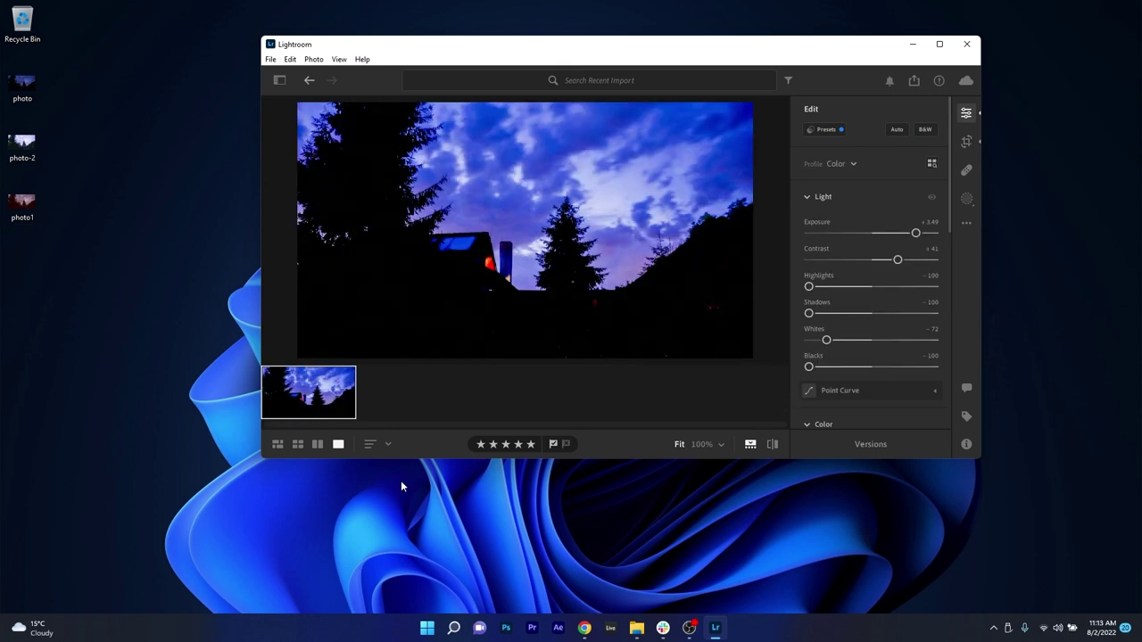
{"action": "left_click", "coordinate": [517, 444]}
{"action": "left_click", "coordinate": [526, 446]}
Step: Expand the Color Mixer and tone red down to Hue -36
{"action": "scroll", "coordinate": [884, 336], "scroll_direction": "down", "scroll_amount": 1}
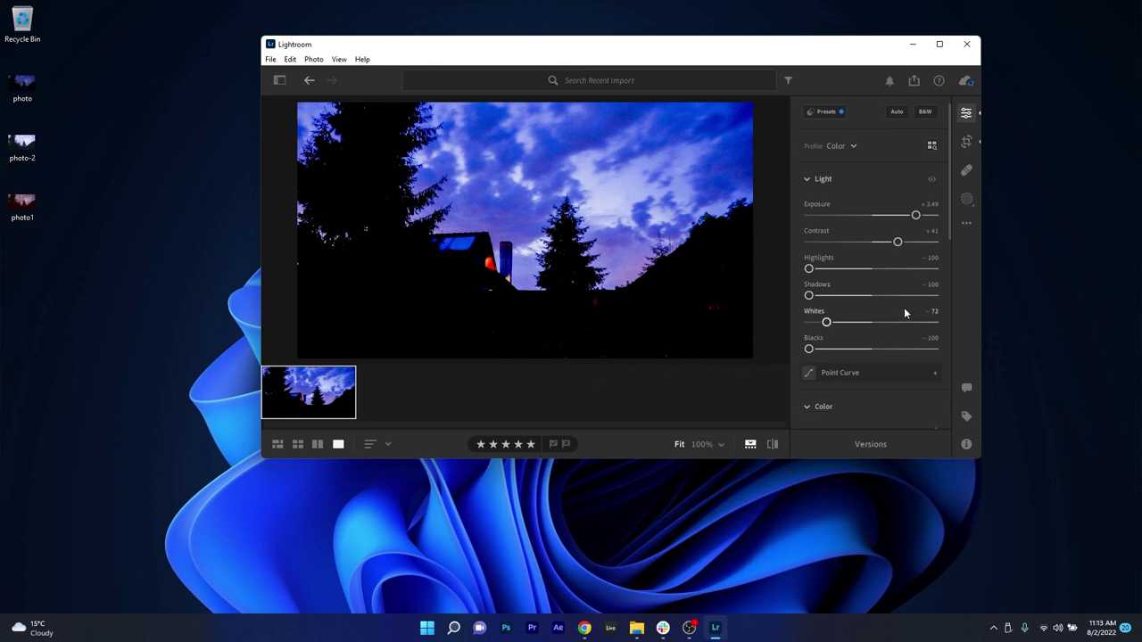
{"action": "scroll", "coordinate": [903, 309], "scroll_direction": "down", "scroll_amount": 6}
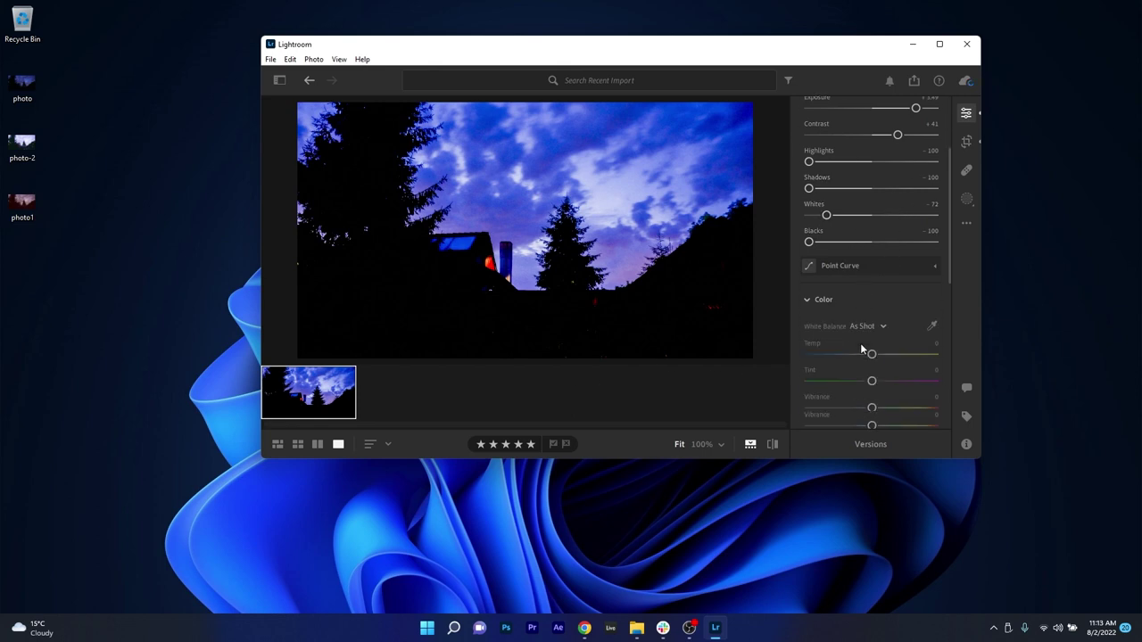
{"action": "scroll", "coordinate": [859, 344], "scroll_direction": "down", "scroll_amount": 4}
{"action": "left_click", "coordinate": [849, 297]}
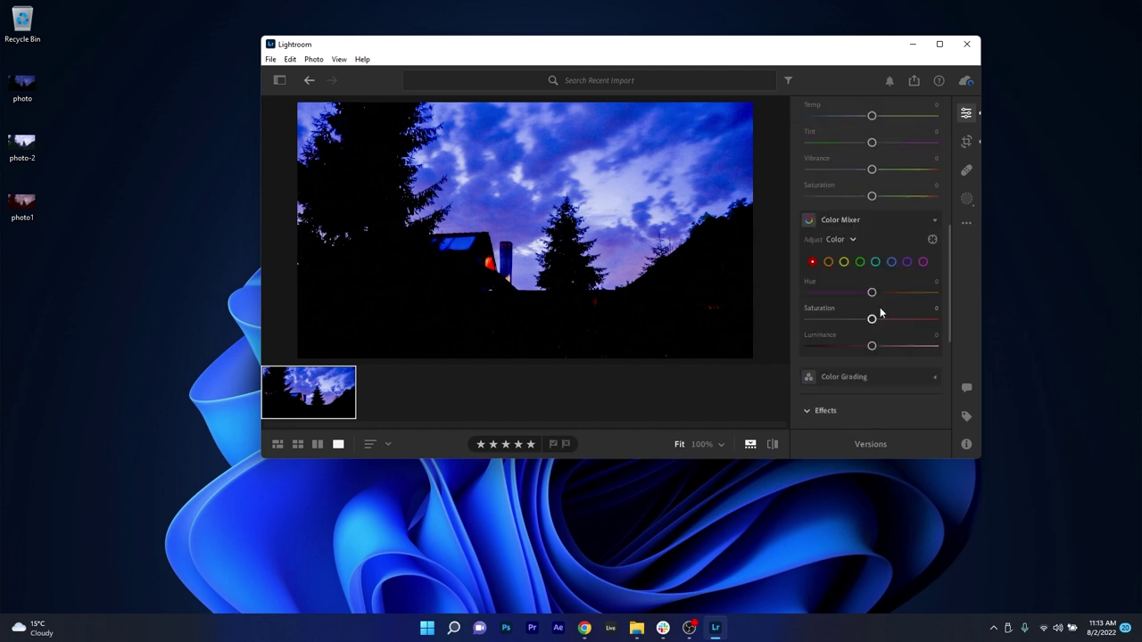
{"action": "left_click_drag", "start_coordinate": [873, 294], "coordinate": [843, 319]}
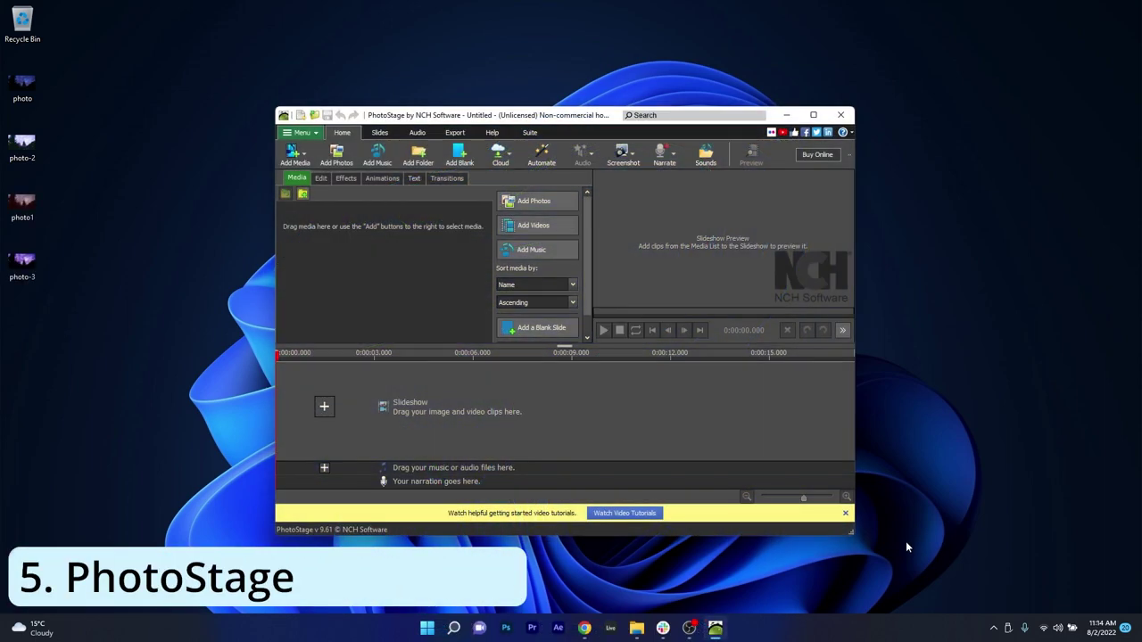
Step: Enlarge and reposition the PhotoStage window, then drag photo, photo-2, photo1 and photo-3 onto the timeline as 3.0-second slides
{"action": "left_click_drag", "start_coordinate": [848, 533], "coordinate": [962, 564]}
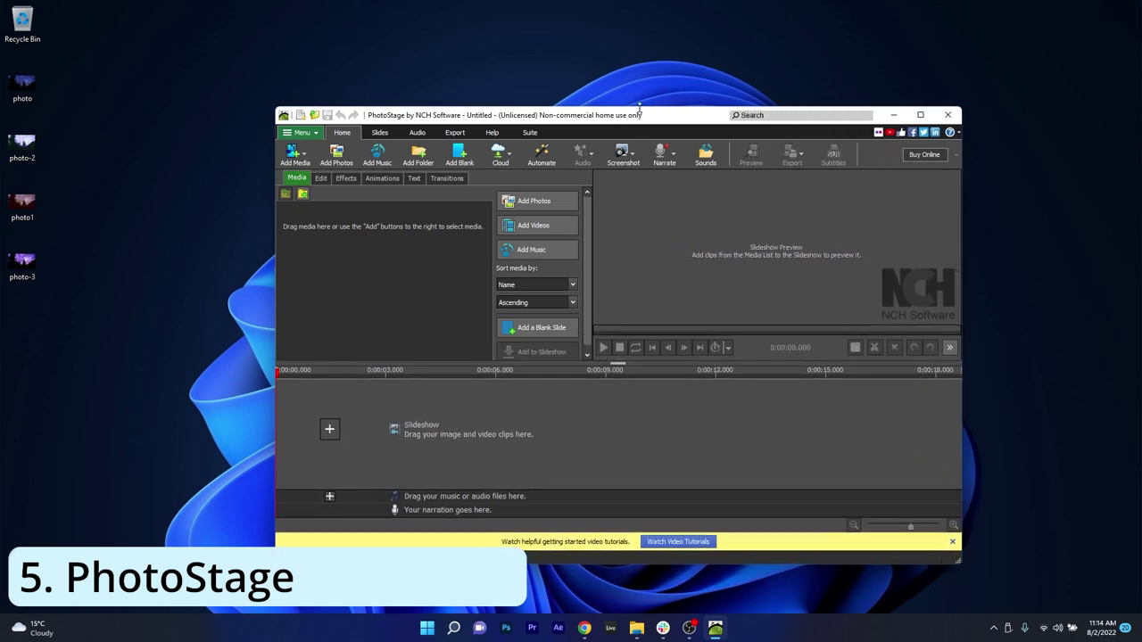
{"action": "left_click_drag", "start_coordinate": [637, 116], "coordinate": [602, 83]}
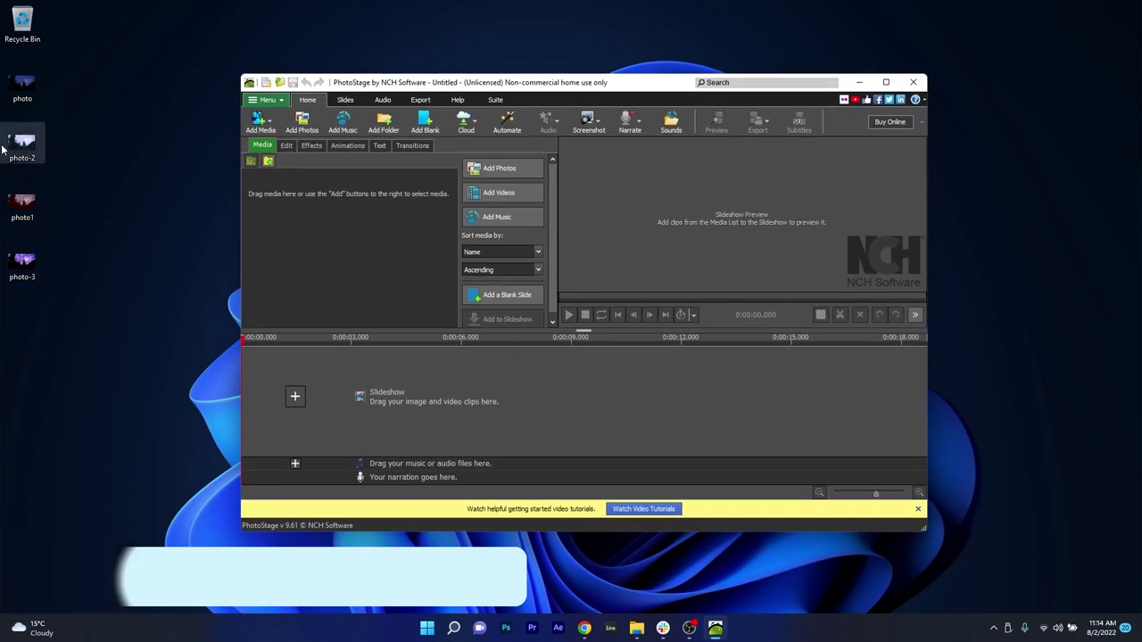
{"action": "left_click_drag", "start_coordinate": [104, 79], "coordinate": [402, 413]}
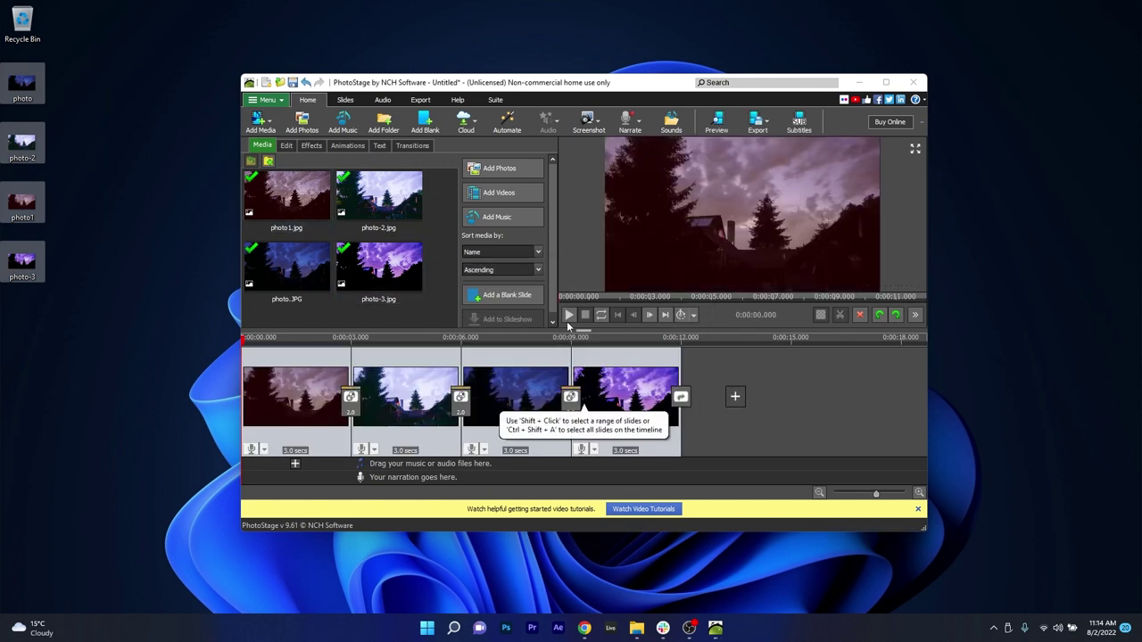
Step: Start editing the first slide durations and drag the four desktop photos onto the timeline again
{"action": "left_click", "coordinate": [295, 449]}
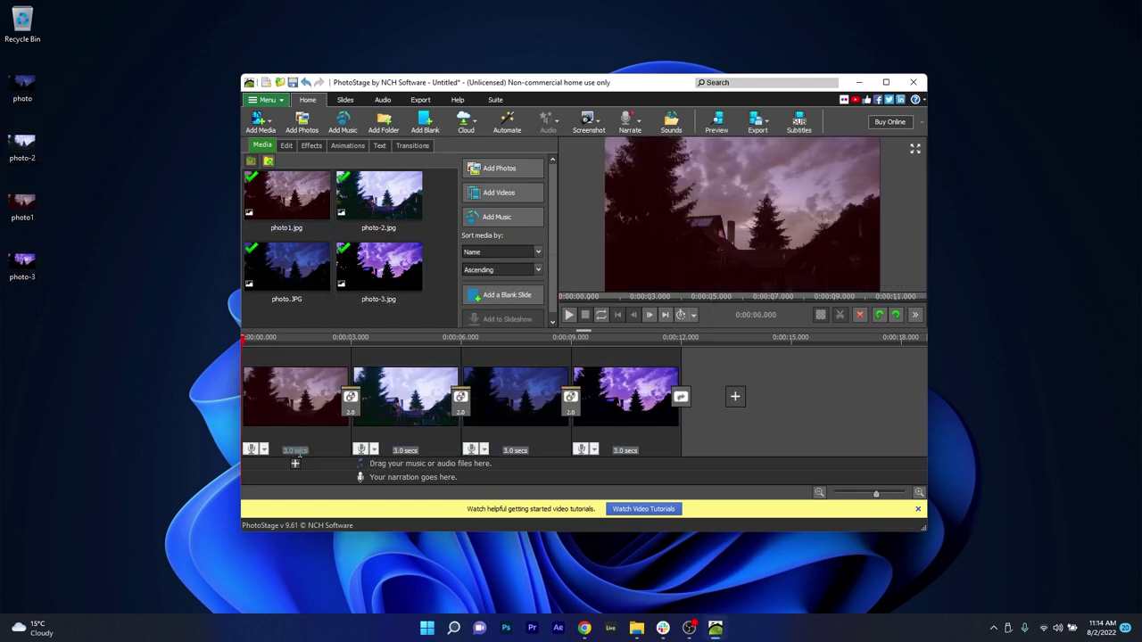
{"action": "left_click", "coordinate": [411, 448]}
{"action": "key", "text": "Return"}
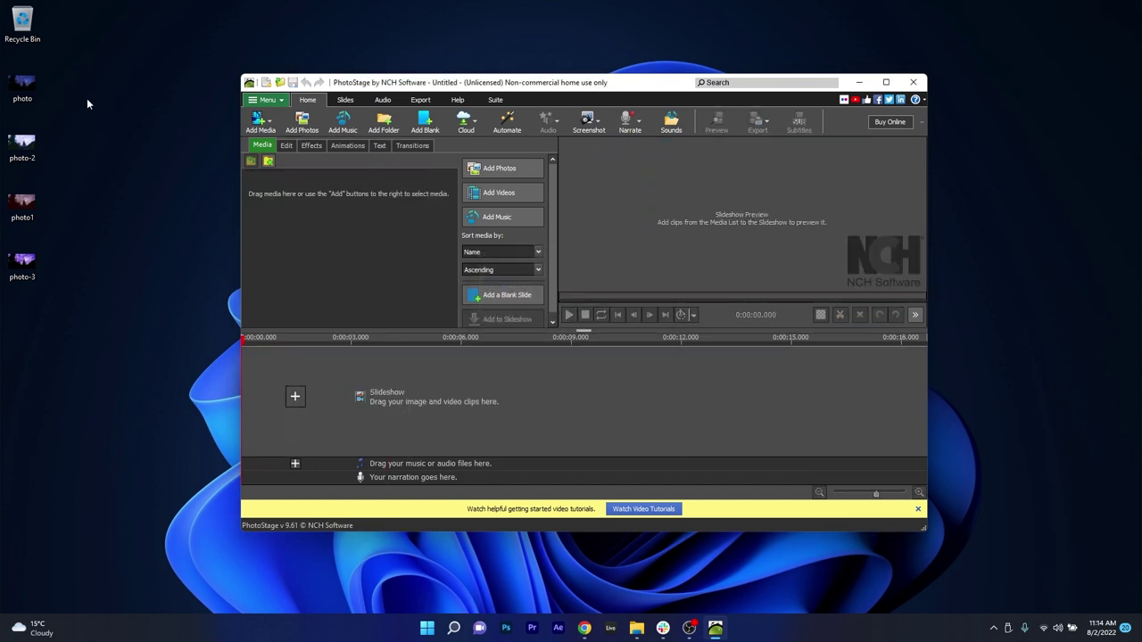
{"action": "left_click_drag", "start_coordinate": [86, 98], "coordinate": [385, 434]}
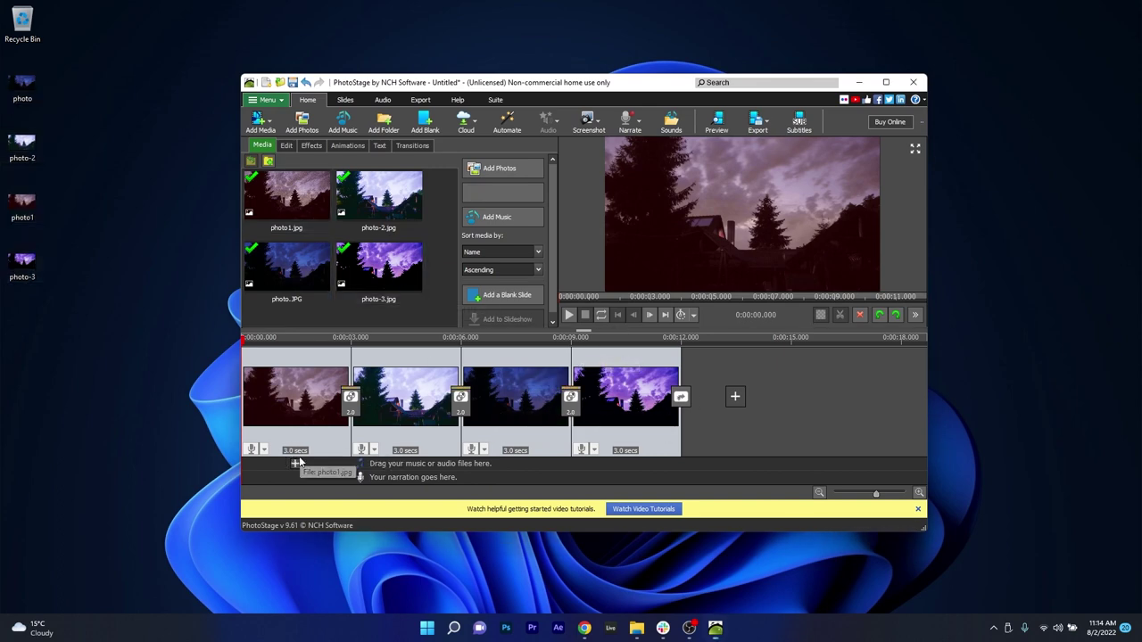
Step: Set the slides to 1 second each, preview the slideshow, and bring up effects for slide one
{"action": "left_click", "coordinate": [297, 449]}
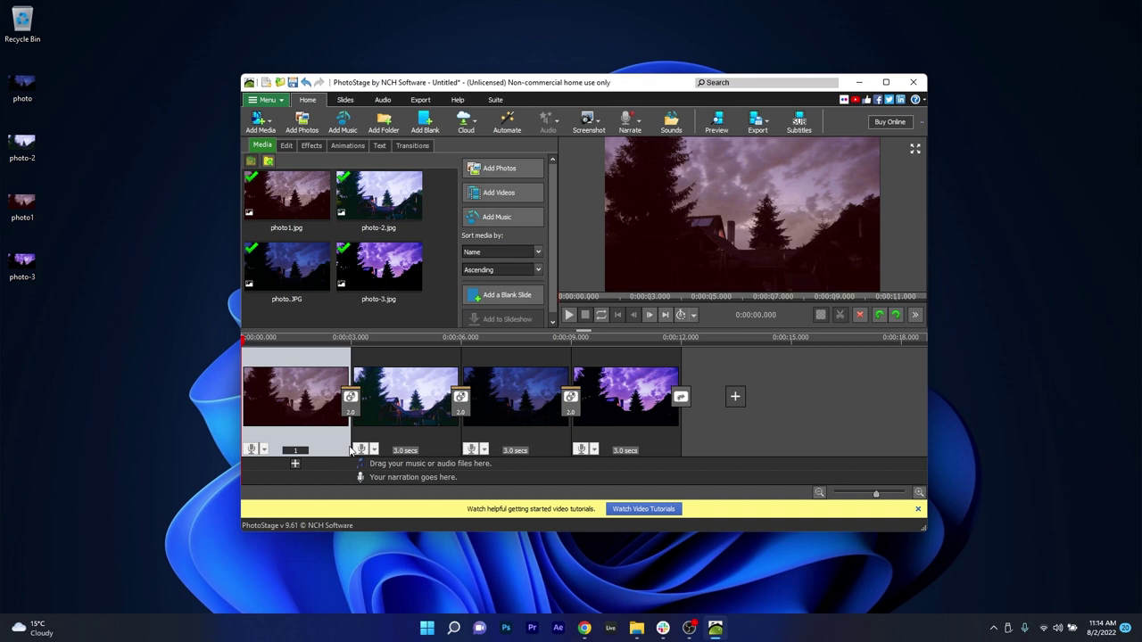
{"action": "type", "text": "1"}
{"action": "left_click", "coordinate": [627, 451]}
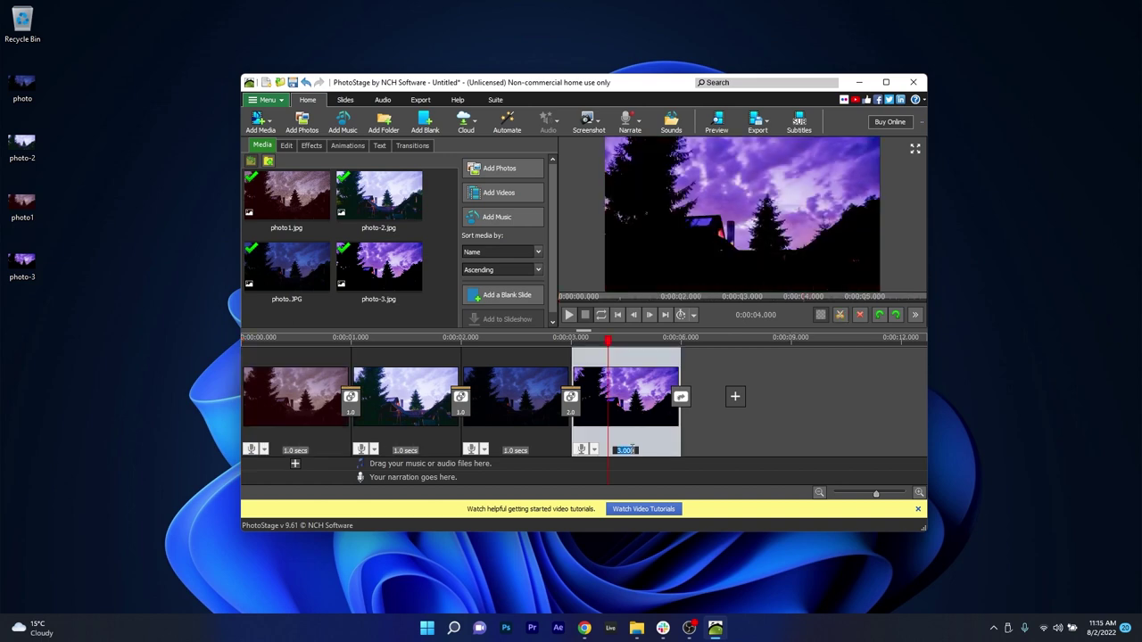
{"action": "type", "text": "1"}
{"action": "key", "text": "Return"}
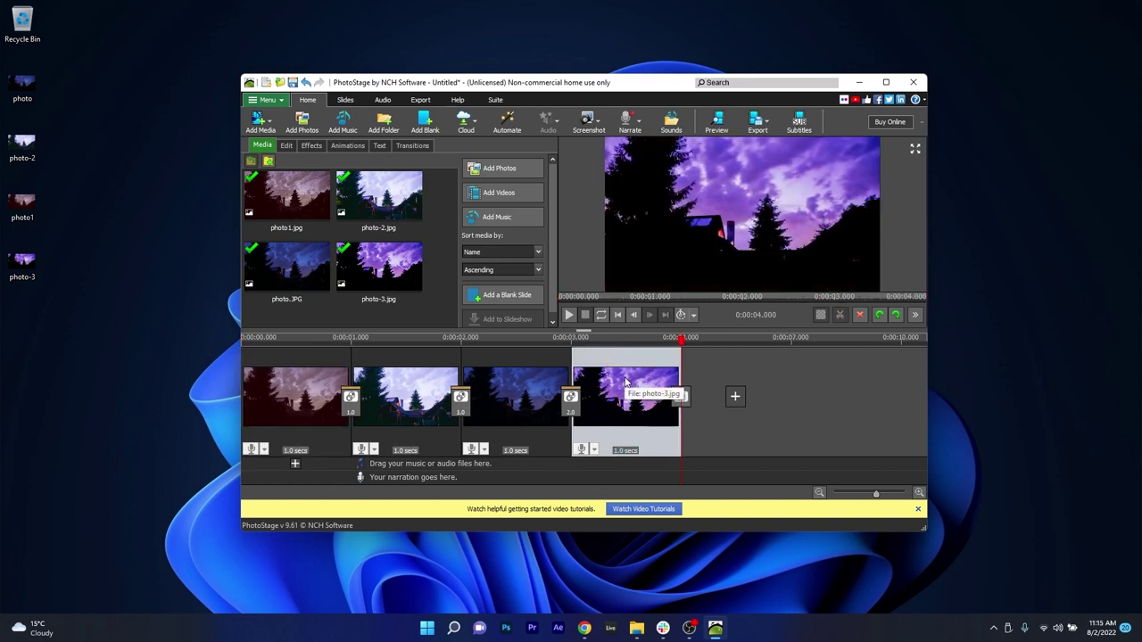
{"action": "left_click", "coordinate": [618, 314]}
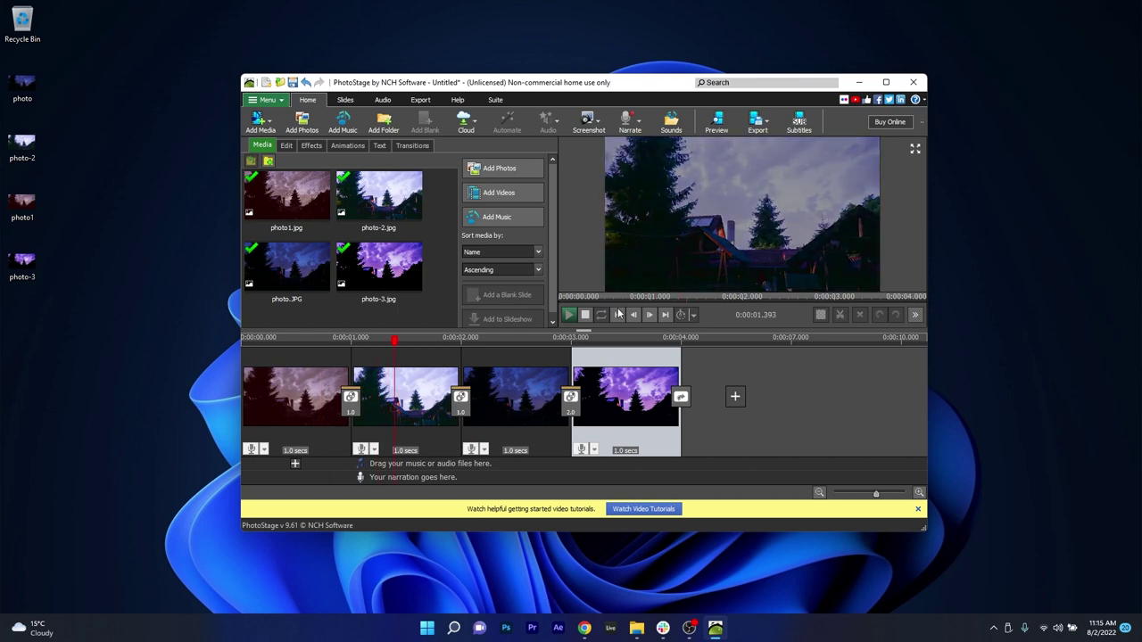
{"action": "left_click", "coordinate": [311, 145]}
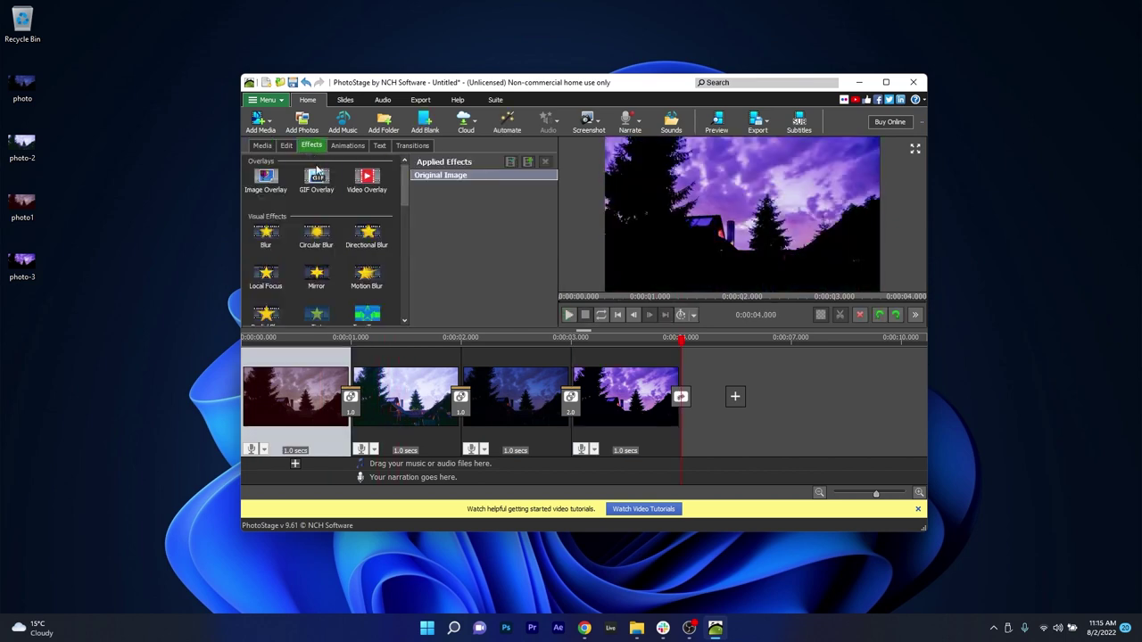
Step: Add Circular Blur (5.00 blurriness) and Pixelate (pixel size 21) to the first slide and preview it
{"action": "double_click", "coordinate": [325, 243]}
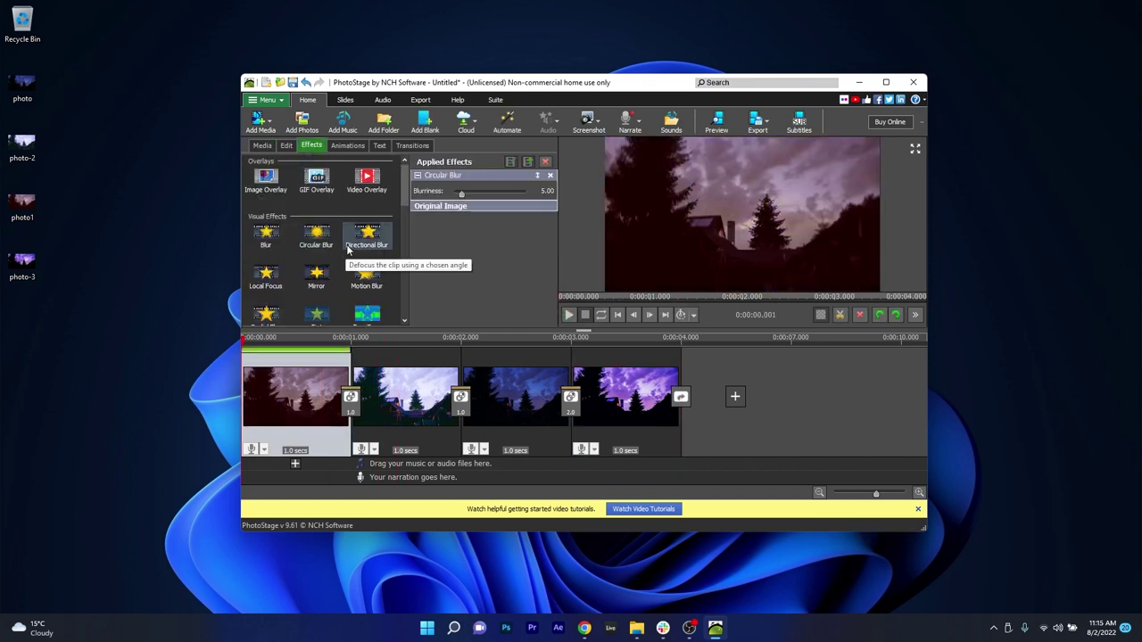
{"action": "scroll", "coordinate": [356, 272], "scroll_direction": "down", "scroll_amount": 3}
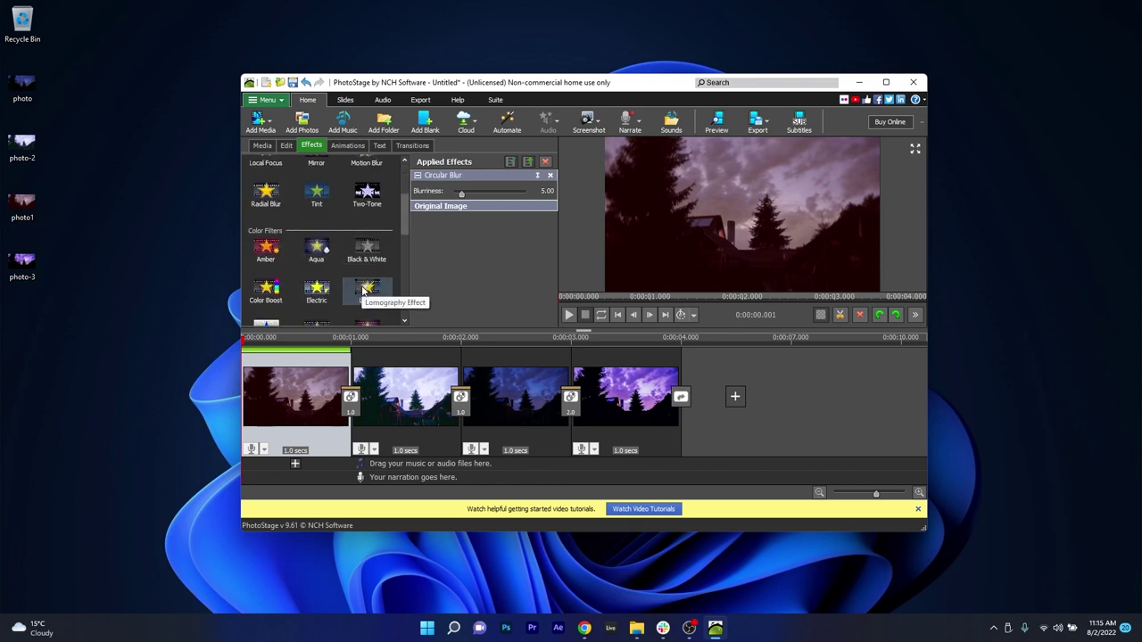
{"action": "scroll", "coordinate": [364, 288], "scroll_direction": "down", "scroll_amount": 2}
{"action": "scroll", "coordinate": [364, 288], "scroll_direction": "down", "scroll_amount": 1}
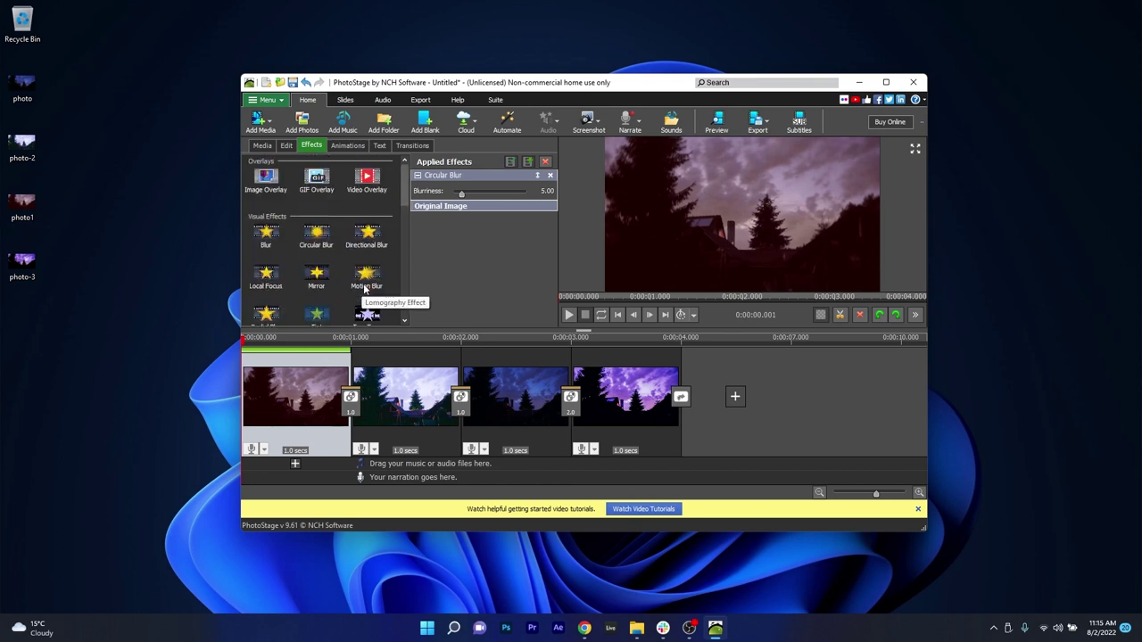
{"action": "scroll", "coordinate": [343, 284], "scroll_direction": "down", "scroll_amount": 5}
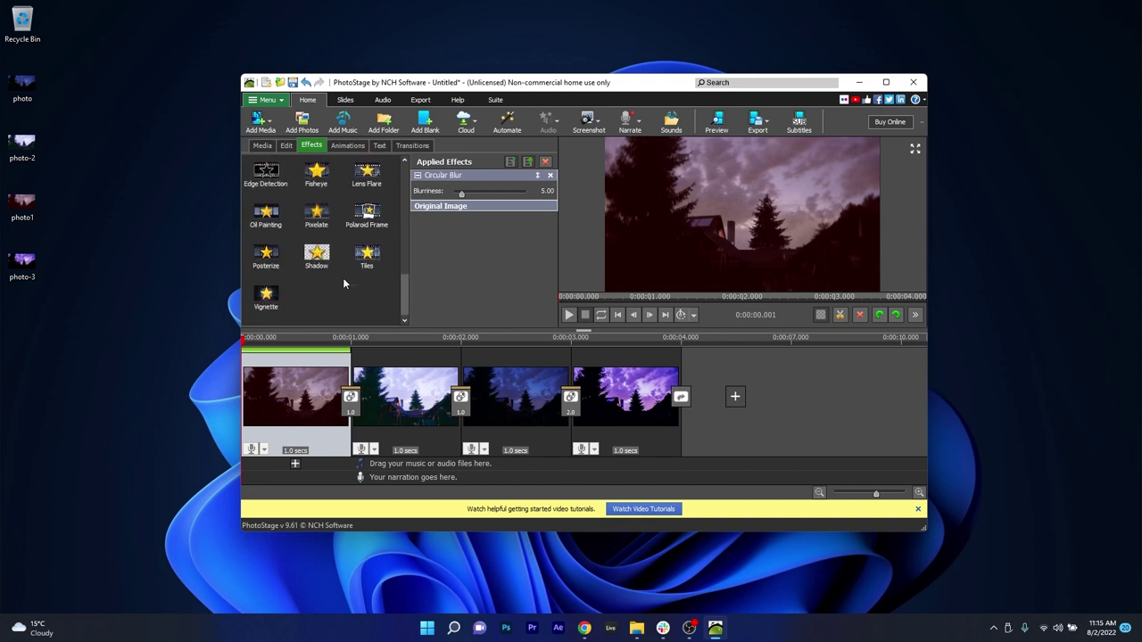
{"action": "left_click", "coordinate": [316, 215]}
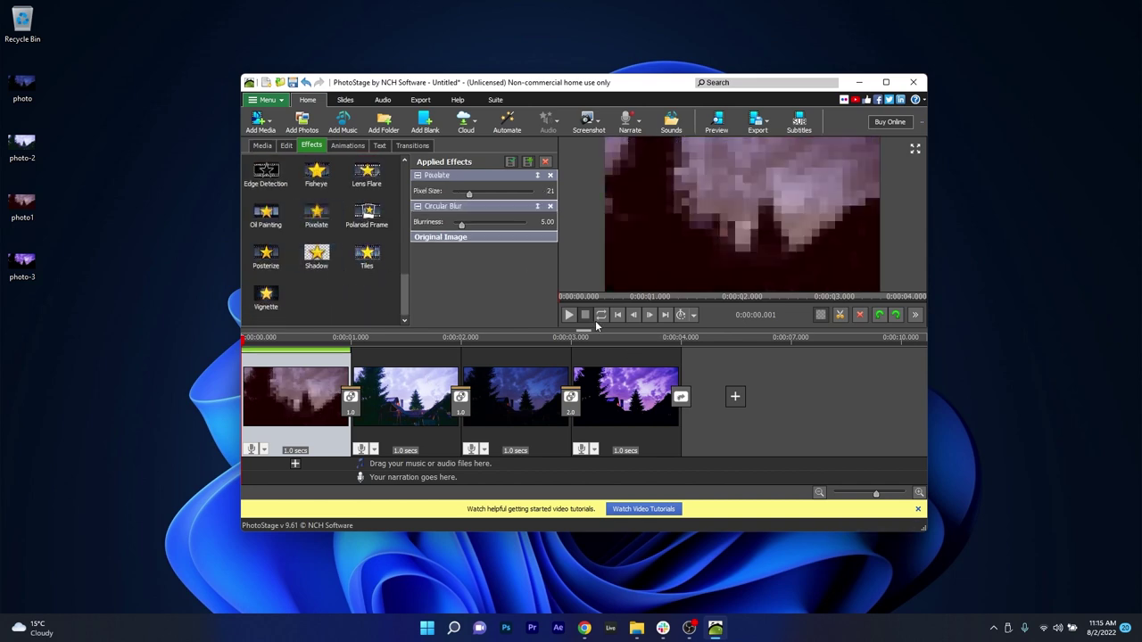
{"action": "left_click", "coordinate": [569, 315]}
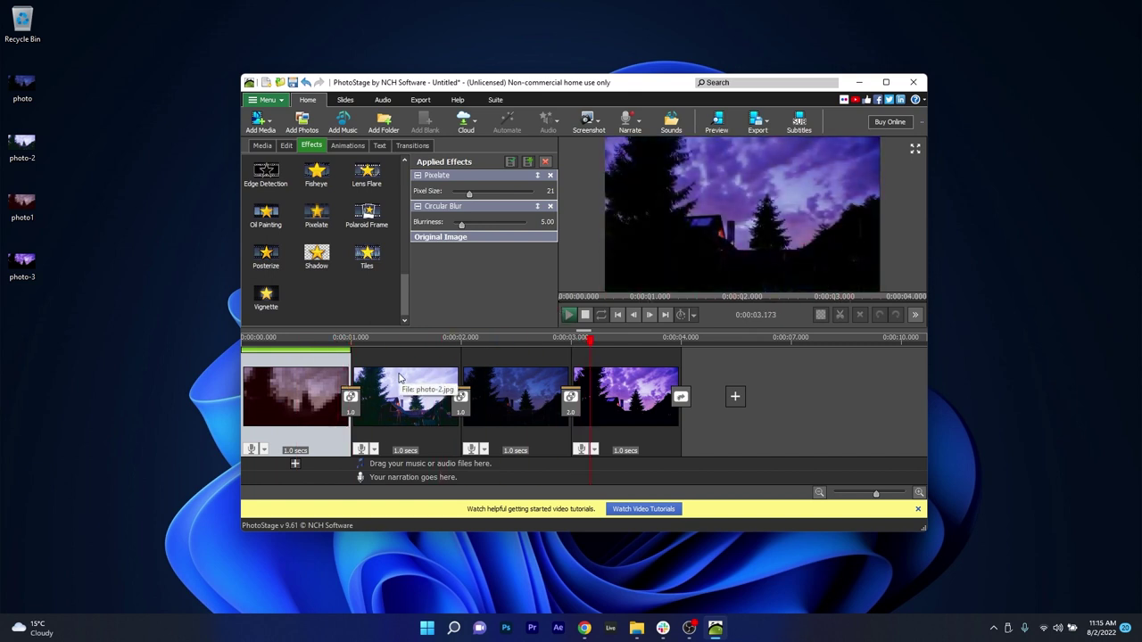
{"action": "left_click", "coordinate": [634, 400]}
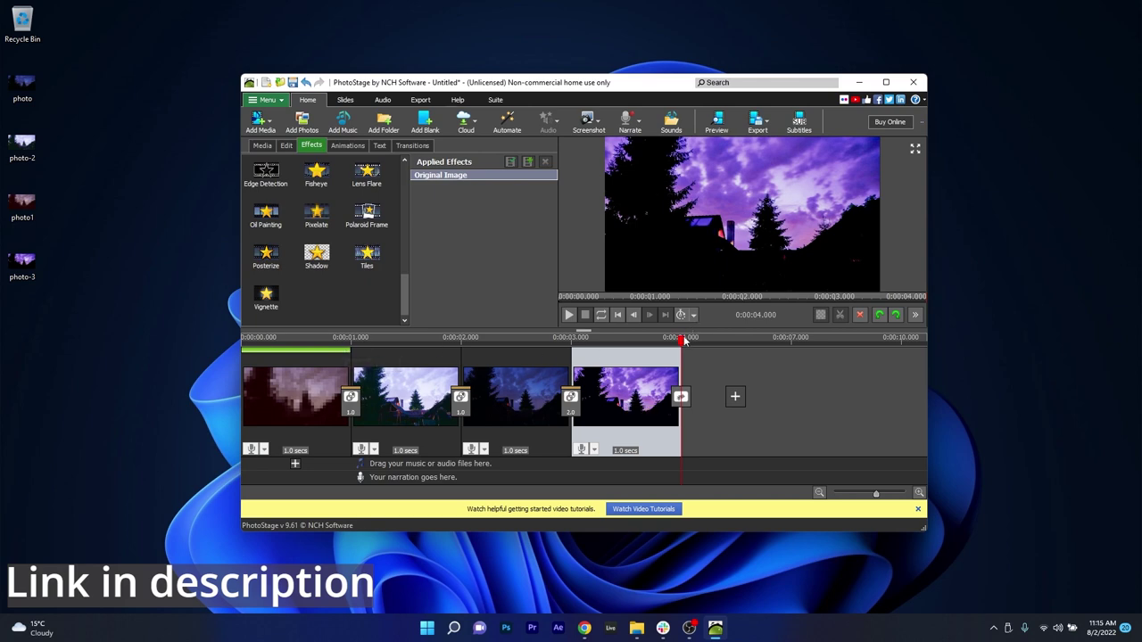
{"action": "left_click_drag", "start_coordinate": [684, 341], "coordinate": [550, 339]}
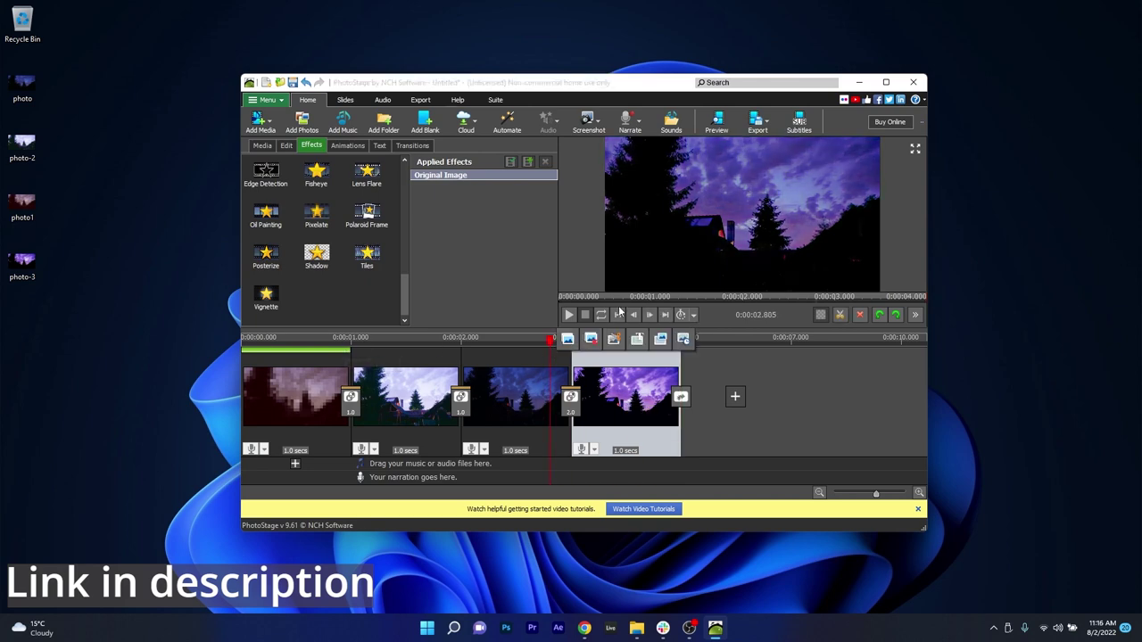